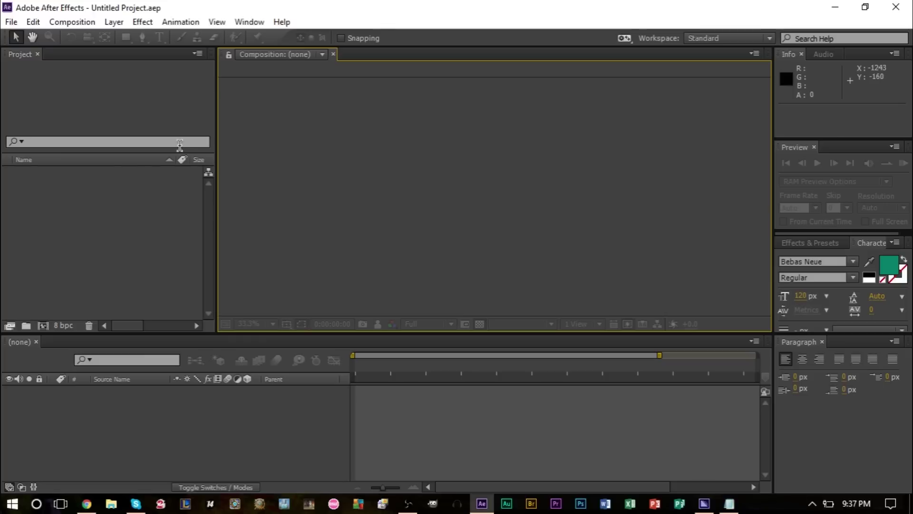
Step: Open the Composition menu in the empty project
{"action": "left_click", "coordinate": [69, 26]}
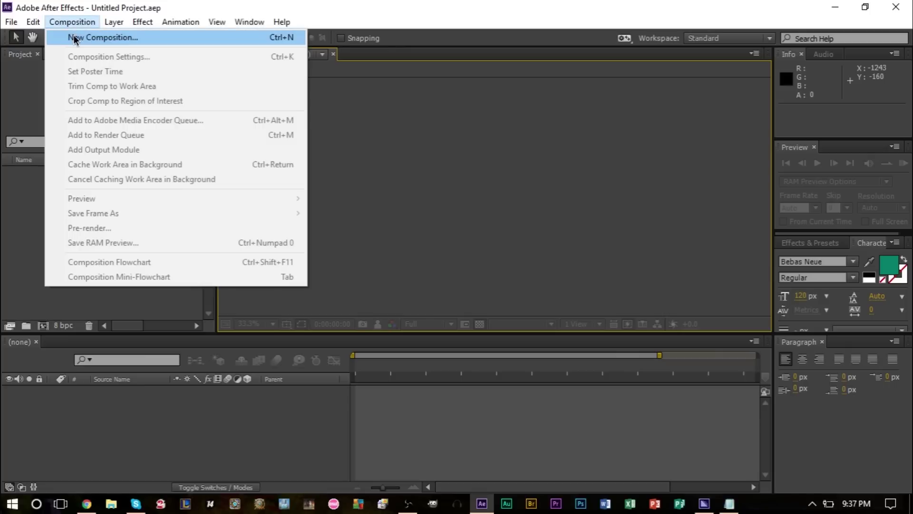
Step: Make a new composition with width and height unlinked: 1920 wide, 1080 high, 30 fps
{"action": "left_click", "coordinate": [73, 38]}
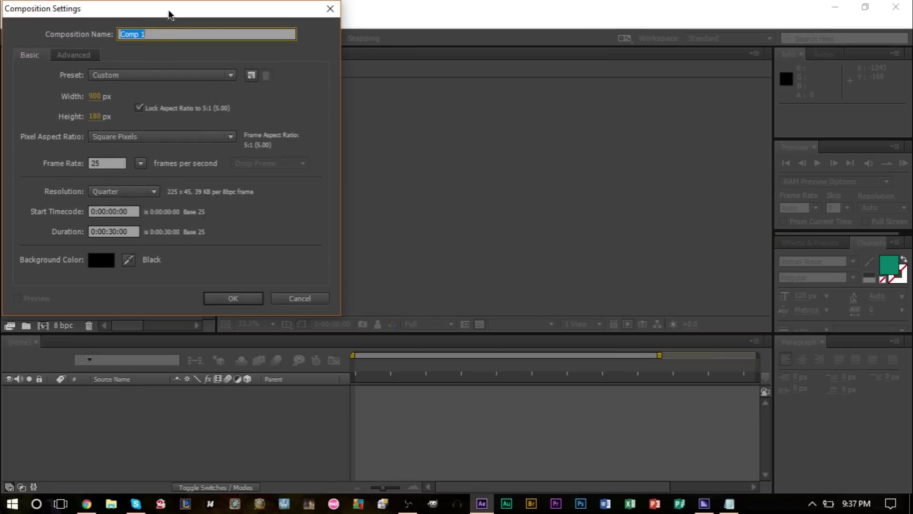
{"action": "left_click_drag", "start_coordinate": [170, 17], "coordinate": [457, 70]}
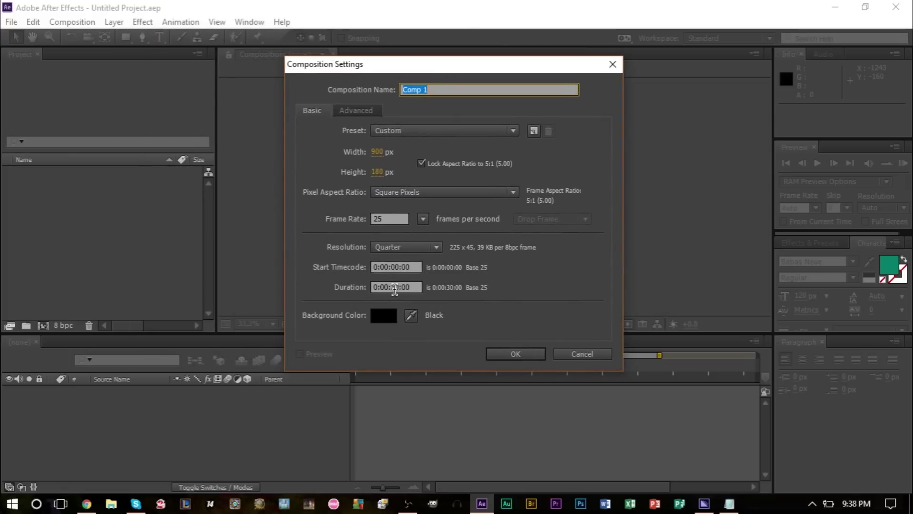
{"action": "left_click", "coordinate": [375, 152]}
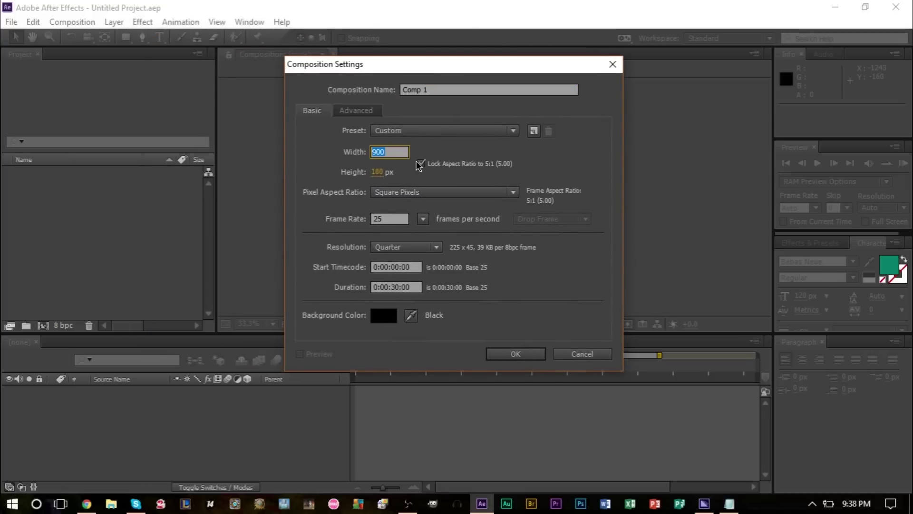
{"action": "type", "text": "1"}
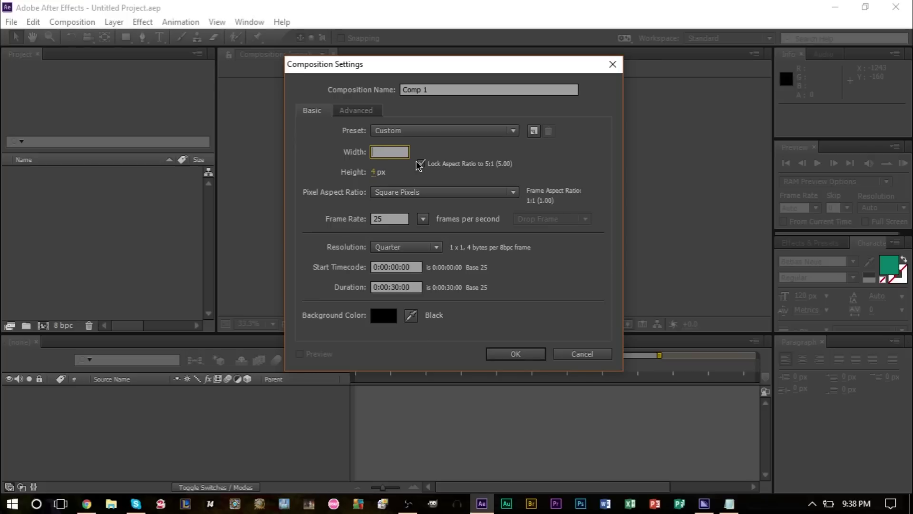
{"action": "type", "text": "1920"}
{"action": "left_click", "coordinate": [420, 163]}
{"action": "key", "text": "Tab"}
{"action": "type", "text": "1080"}
{"action": "key", "text": "Tab"}
{"action": "type", "text": "3"}
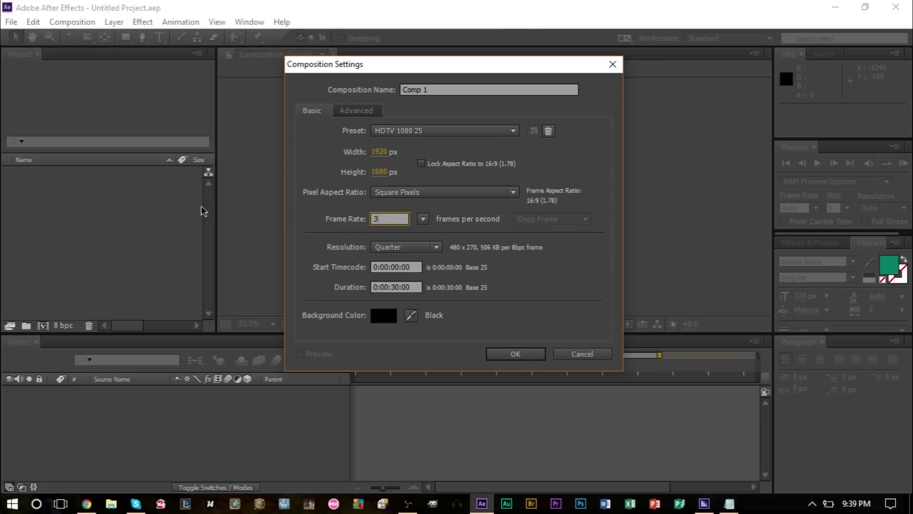
{"action": "type", "text": "9"}
{"action": "key", "text": "BackSpace"}
{"action": "type", "text": "0"}
{"action": "key", "text": "Return"}
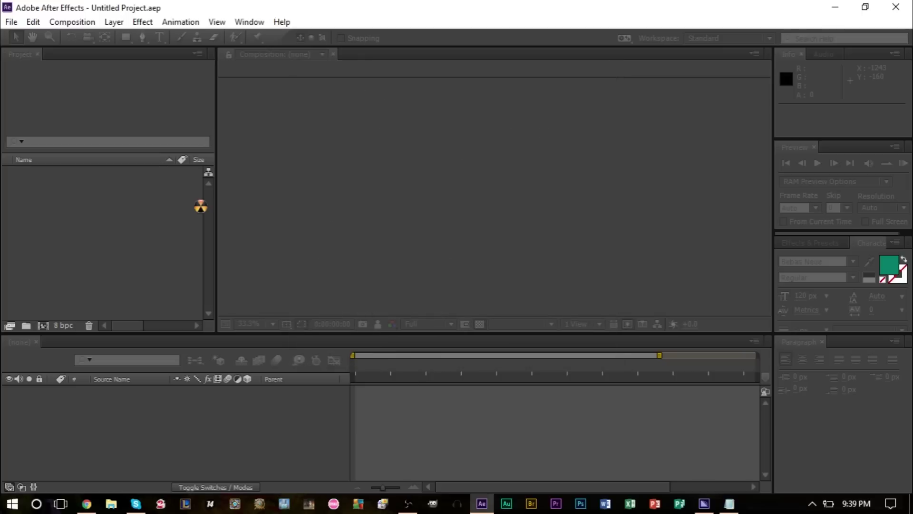
Step: Import Stock Footage 009 City Street.mp4 from the desktop and add it to Comp 1
{"action": "key", "text": "super+d"}
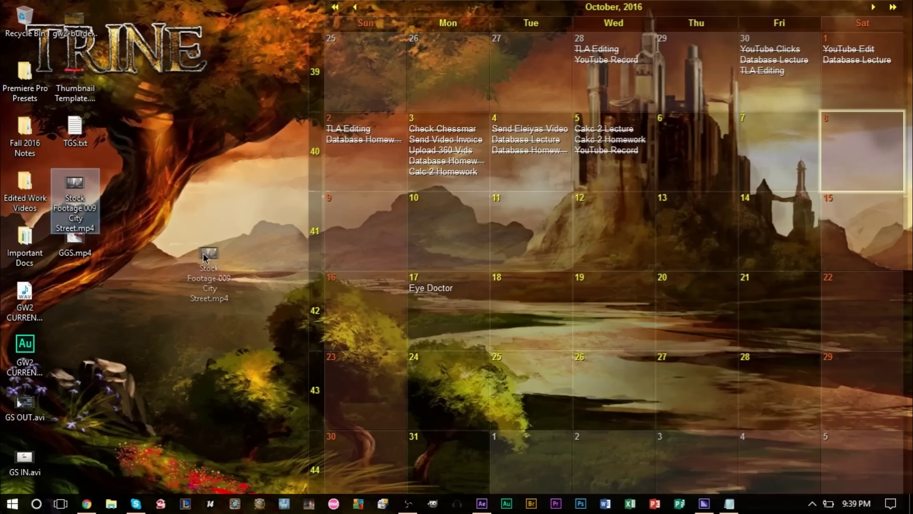
{"action": "key", "text": "alt+Tab"}
{"action": "left_click_drag", "start_coordinate": [208, 260], "coordinate": [81, 245]}
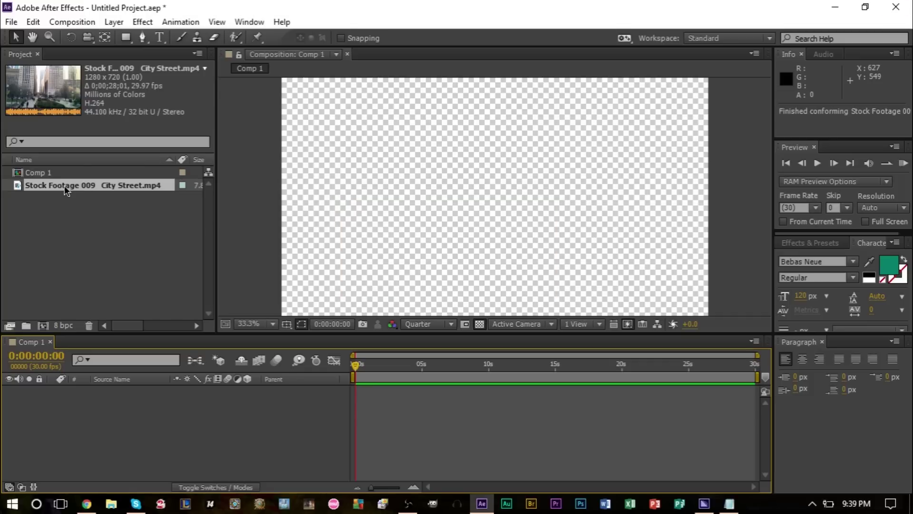
{"action": "left_click_drag", "start_coordinate": [64, 186], "coordinate": [495, 199]}
Step: Scale the street clip to about 150%, set preview resolution to Half, and show Effects & Presets
{"action": "left_click_drag", "start_coordinate": [638, 277], "coordinate": [711, 336]}
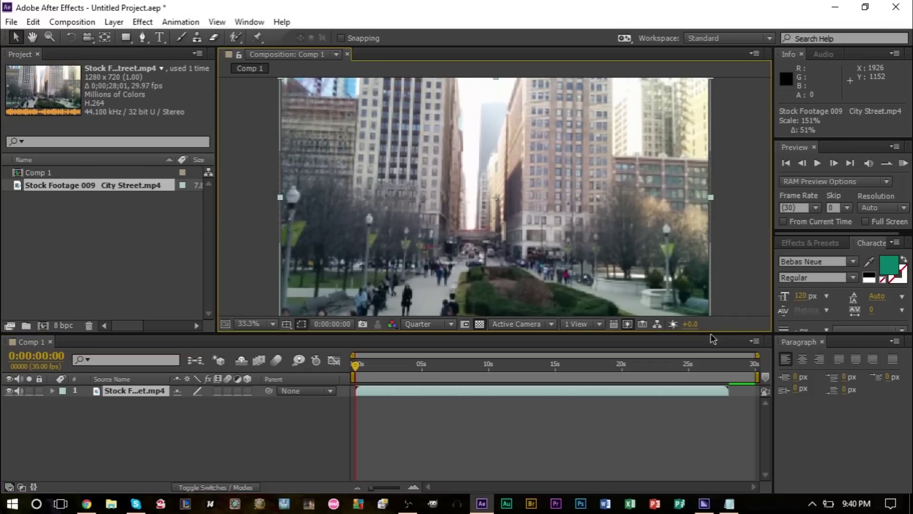
{"action": "left_click", "coordinate": [746, 264]}
{"action": "left_click", "coordinate": [430, 324]}
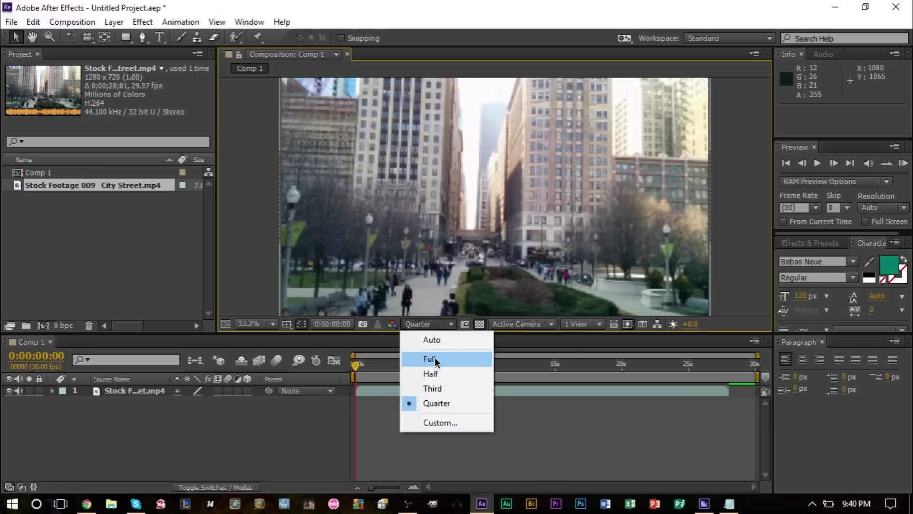
{"action": "left_click", "coordinate": [455, 378]}
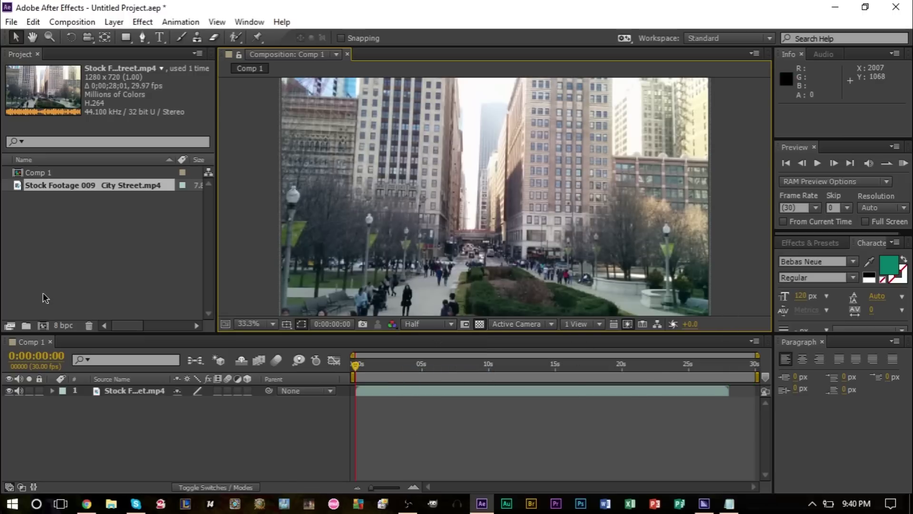
{"action": "left_click", "coordinate": [793, 243]}
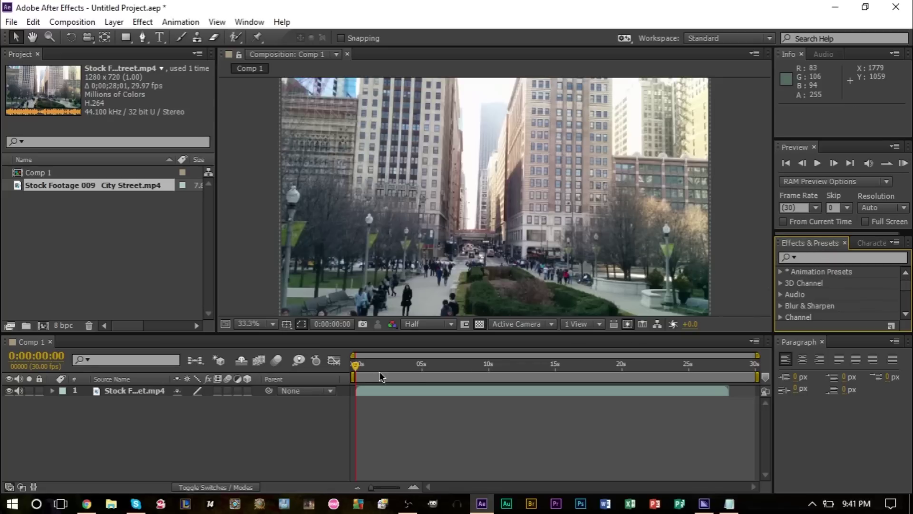
Step: Duplicate the street layer and apply CC Mr. Mercury, found by searching 'merc', to the top copy
{"action": "left_click", "coordinate": [155, 393]}
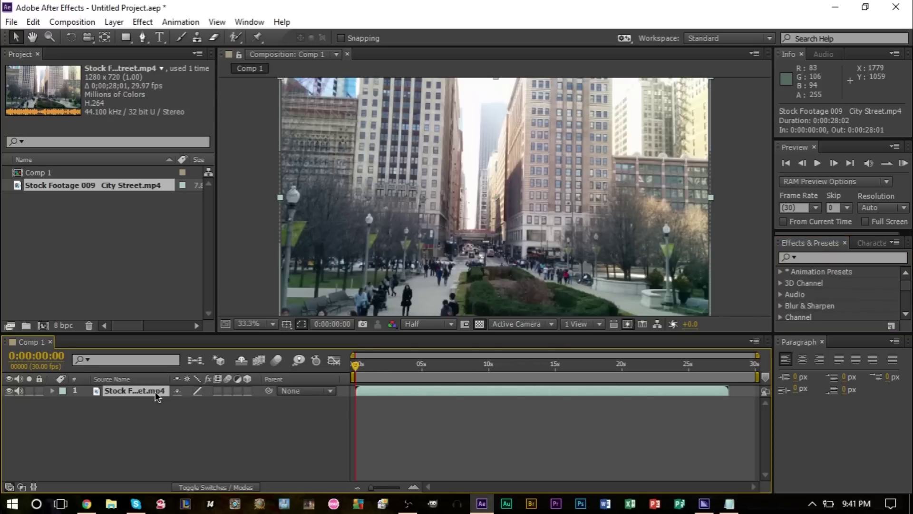
{"action": "key", "text": "ctrl+d"}
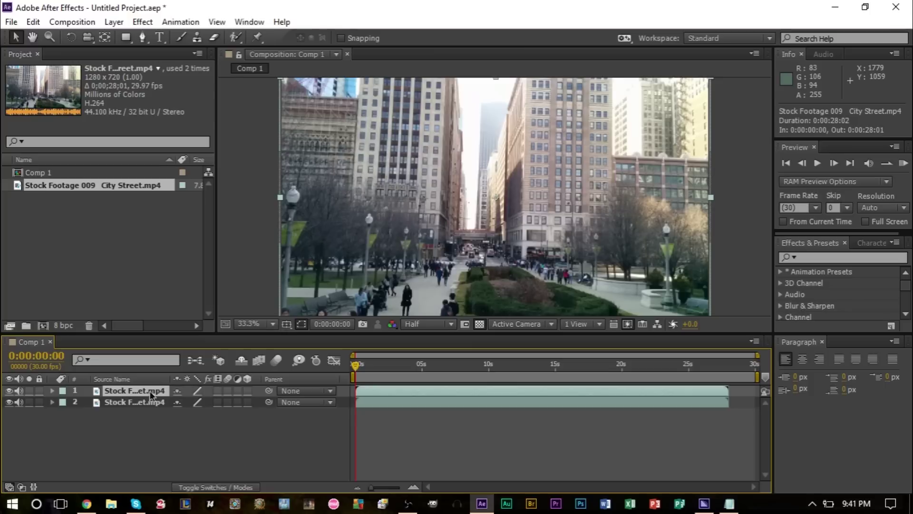
{"action": "left_click", "coordinate": [817, 258]}
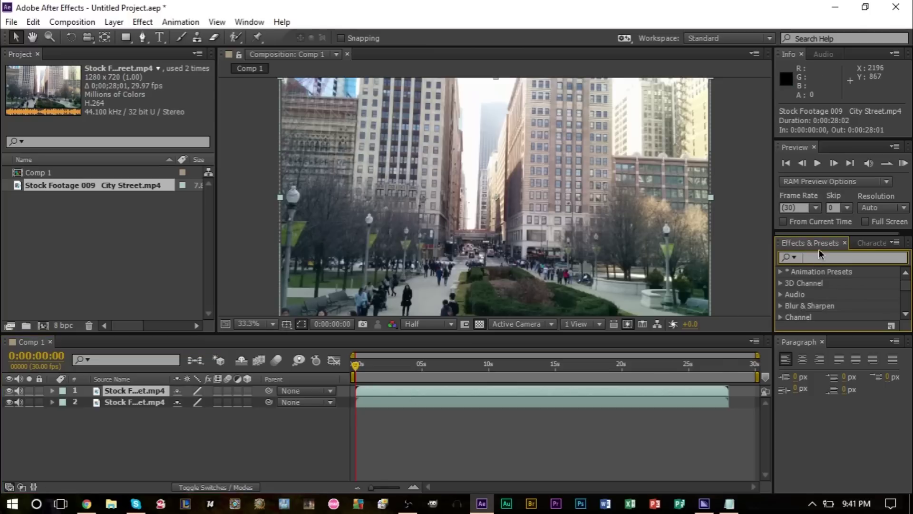
{"action": "type", "text": "merc"}
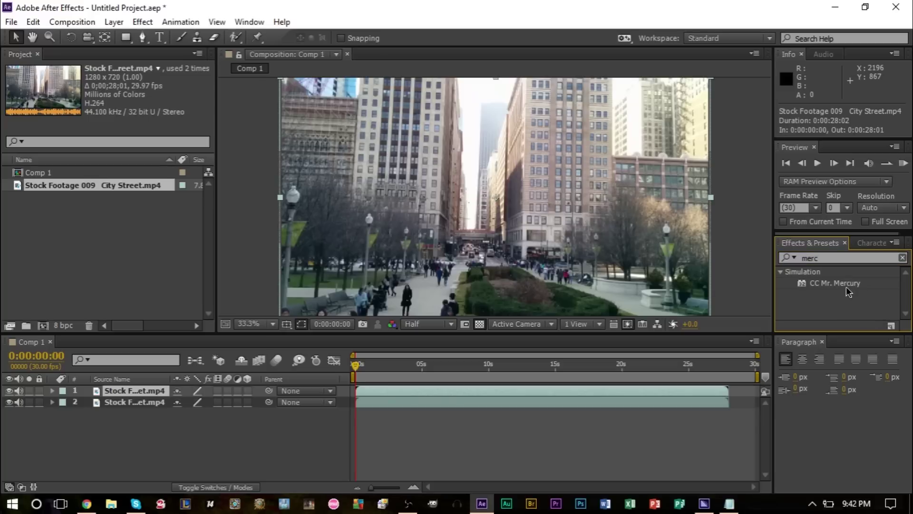
{"action": "left_click", "coordinate": [803, 286]}
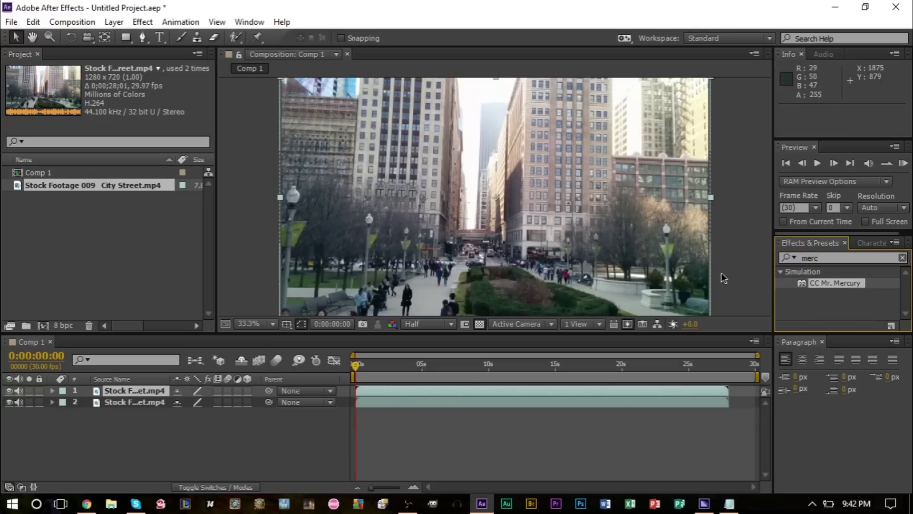
{"action": "left_click_drag", "start_coordinate": [843, 282], "coordinate": [507, 246]}
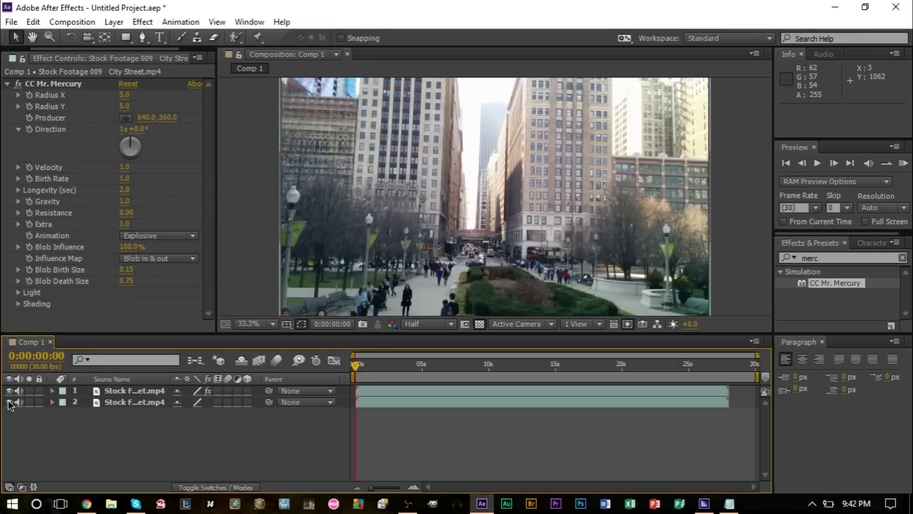
Step: Hide layer 2, move to 0:00:11:29, show it again, and select each layer to inspect
{"action": "left_click", "coordinate": [9, 402]}
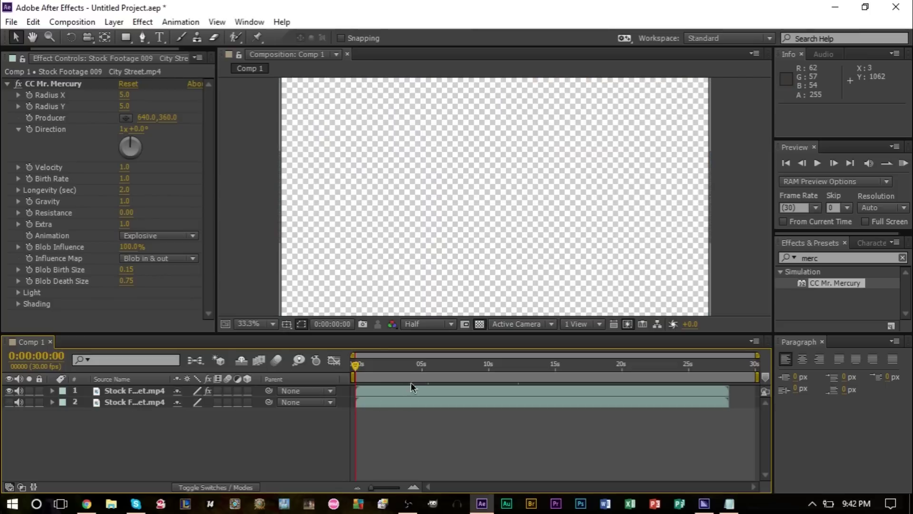
{"action": "left_click_drag", "start_coordinate": [416, 365], "coordinate": [515, 368]}
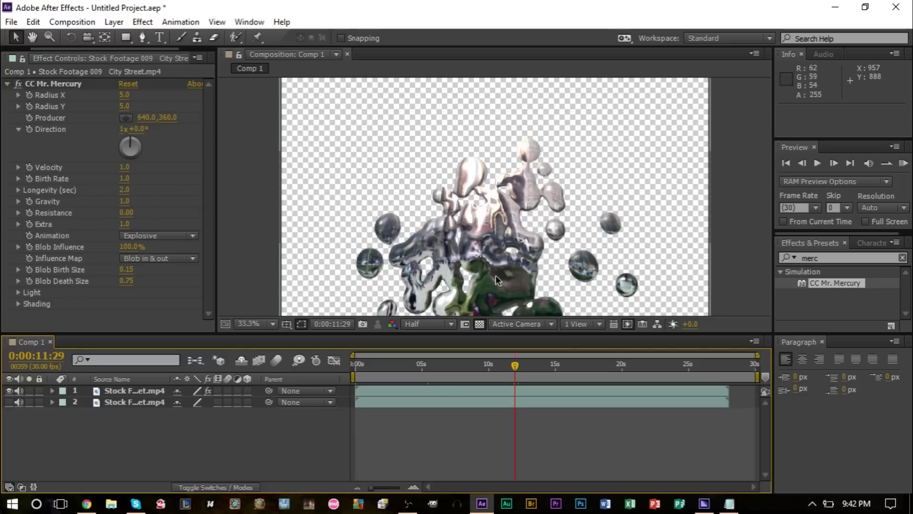
{"action": "left_click", "coordinate": [8, 402]}
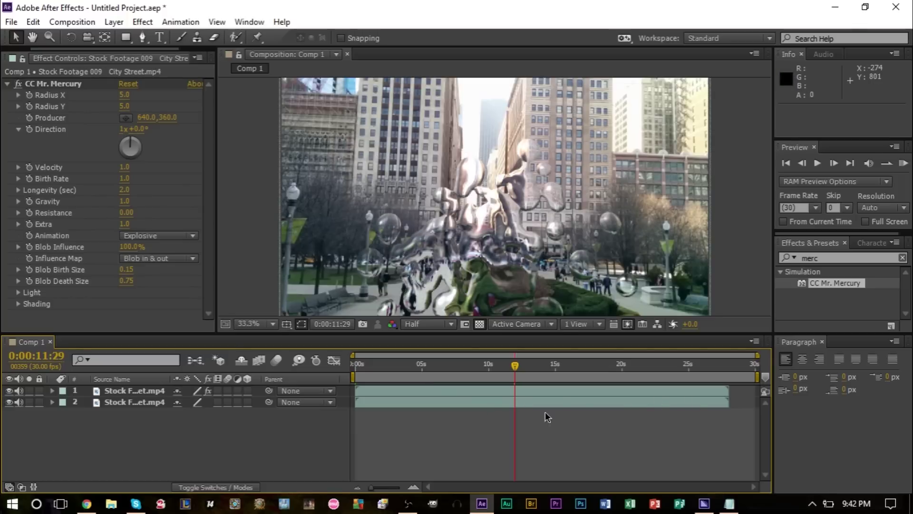
{"action": "left_click", "coordinate": [587, 406]}
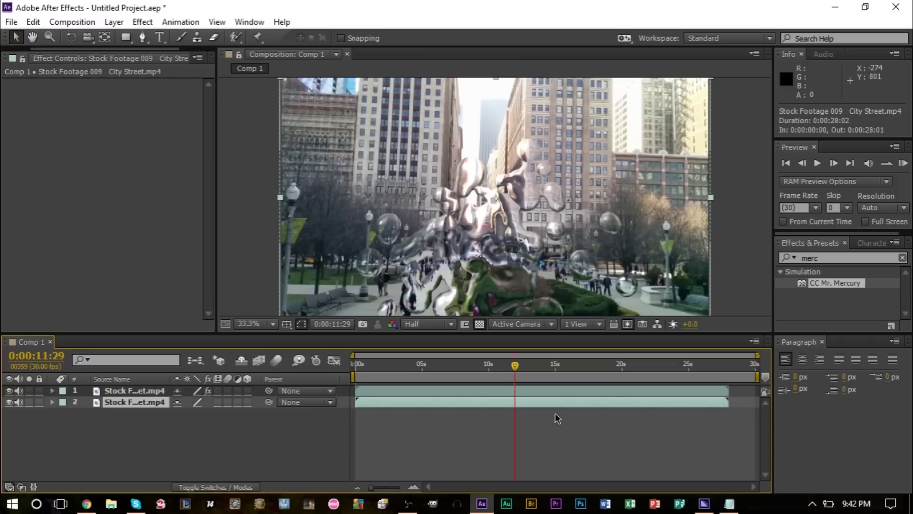
{"action": "left_click", "coordinate": [563, 390]}
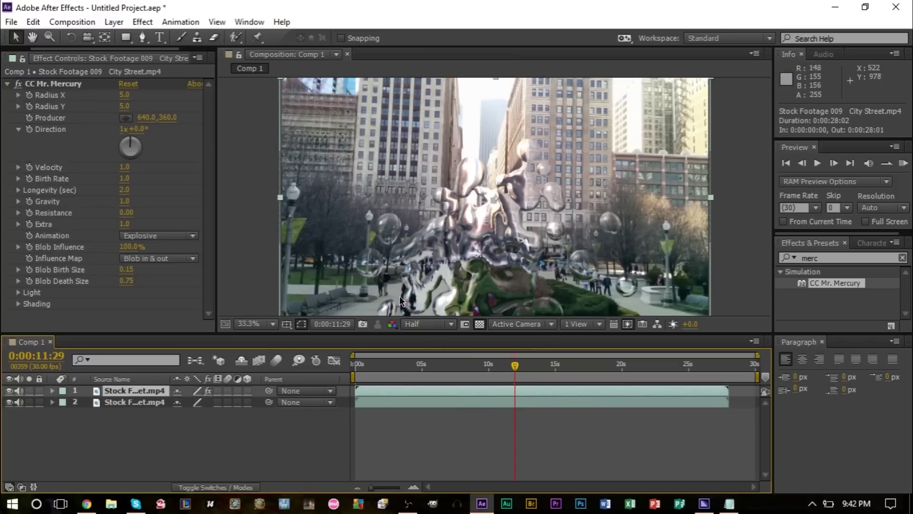
{"action": "left_click", "coordinate": [419, 399]}
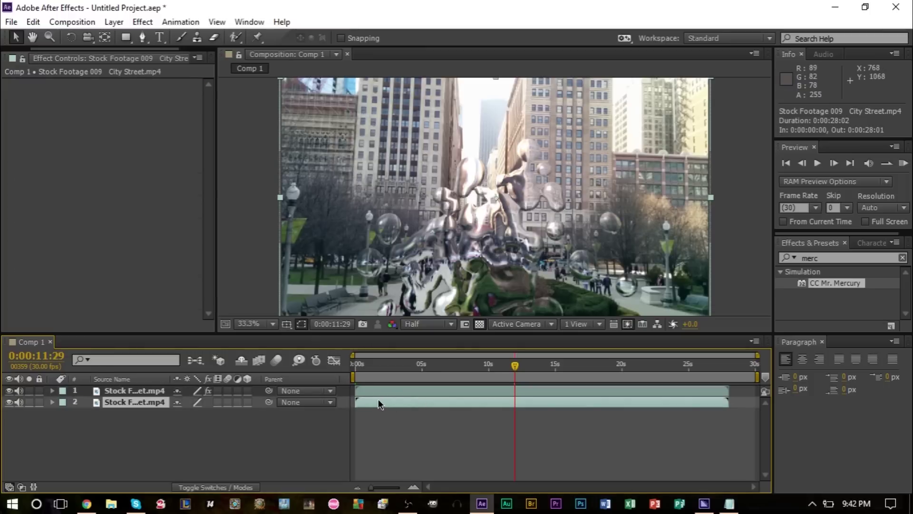
Step: Apply Fast Blur with Blurriness 15 to the lower city street layer
{"action": "left_click", "coordinate": [152, 23]}
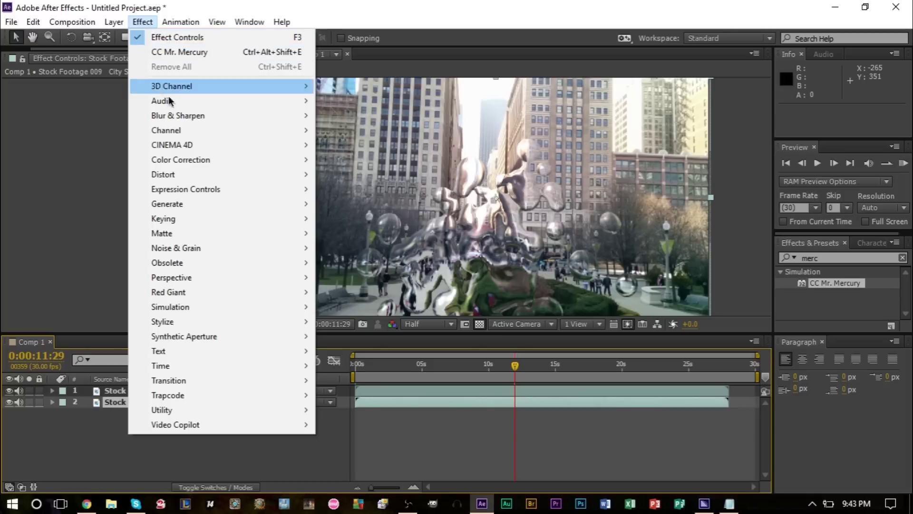
{"action": "mouse_move", "coordinate": [183, 123]}
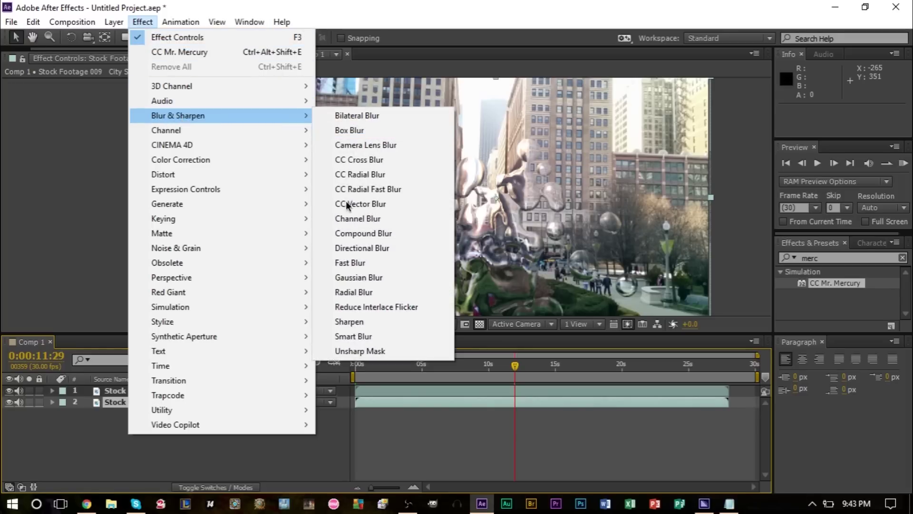
{"action": "left_click", "coordinate": [365, 263]}
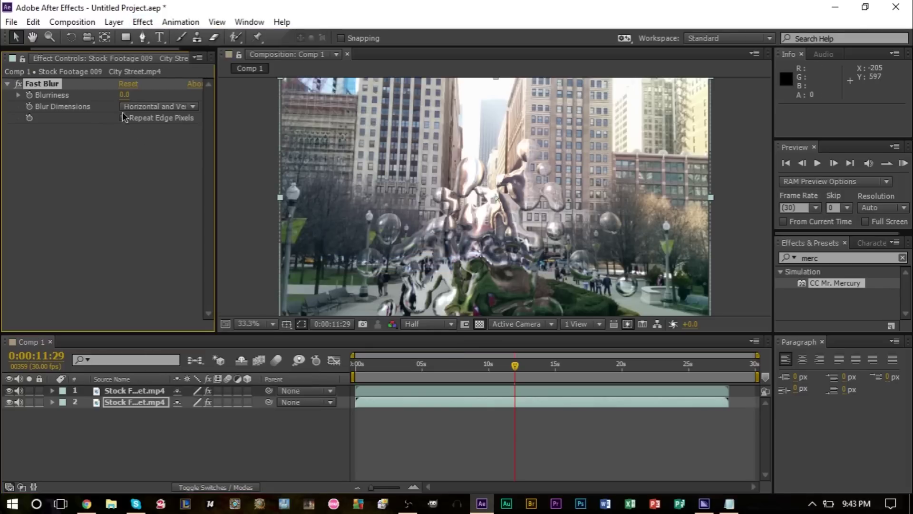
{"action": "left_click", "coordinate": [123, 95]}
{"action": "key", "text": "Return"}
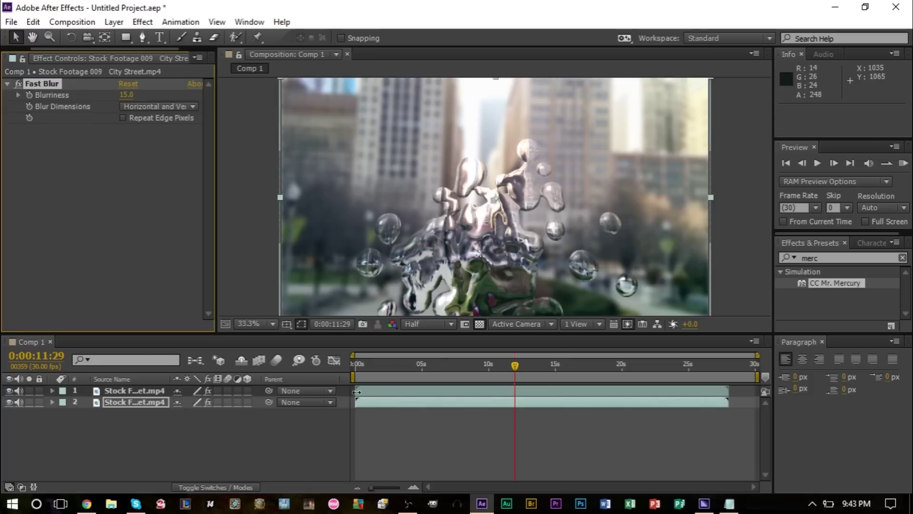
{"action": "left_click", "coordinate": [401, 391]}
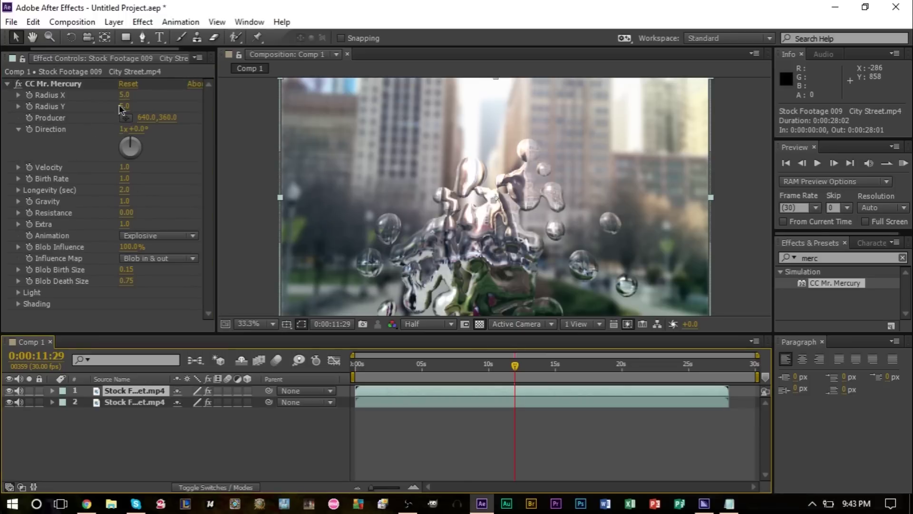
Step: Scrub Mr. Mercury Radius Y to 130 and Radius X to 157, checking drops at 0:00:14:28
{"action": "left_click_drag", "start_coordinate": [123, 106], "coordinate": [228, 120]}
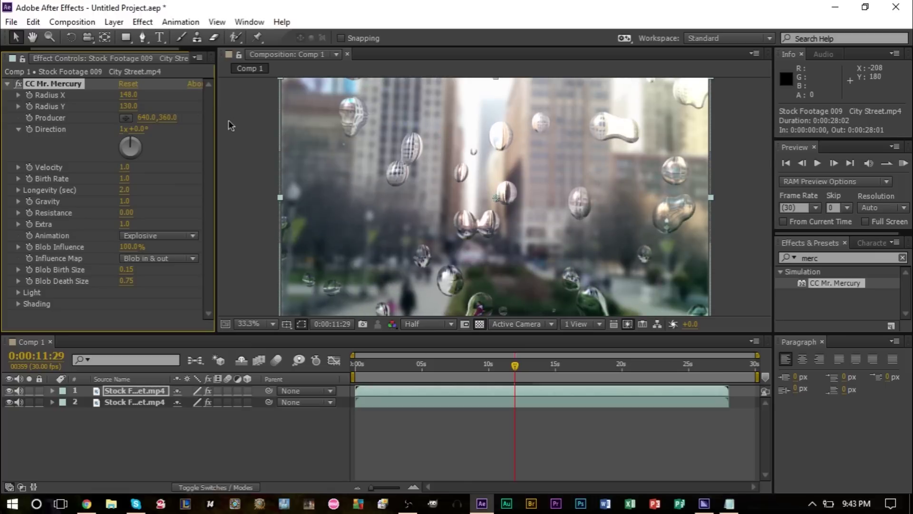
{"action": "left_click_drag", "start_coordinate": [136, 98], "coordinate": [158, 113]}
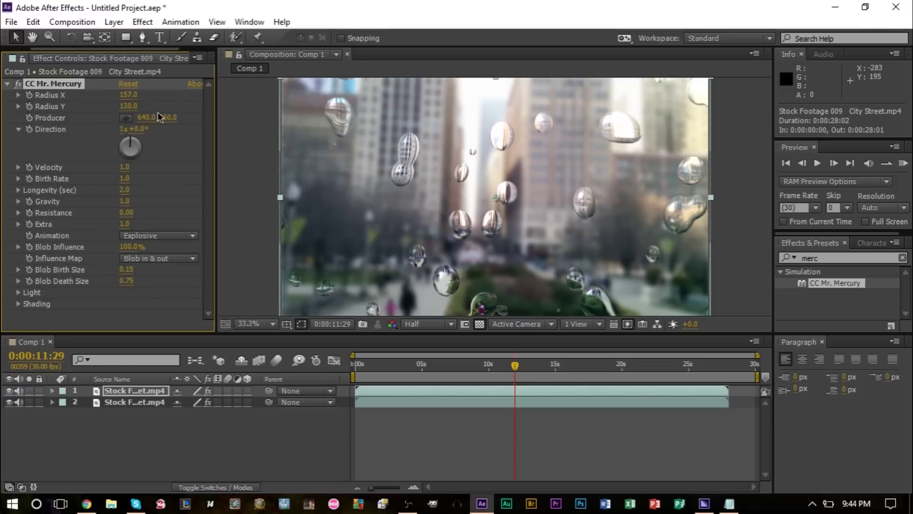
{"action": "left_click_drag", "start_coordinate": [515, 365], "coordinate": [555, 379]}
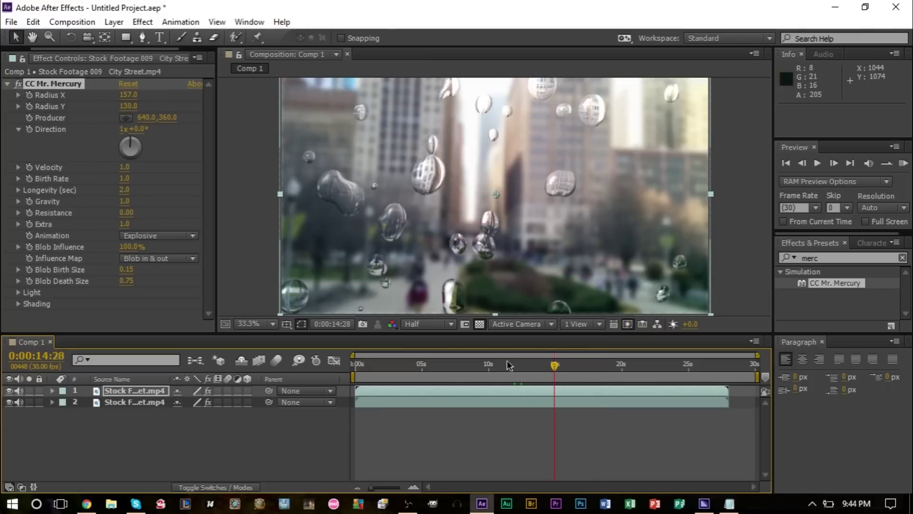
{"action": "left_click", "coordinate": [154, 236]}
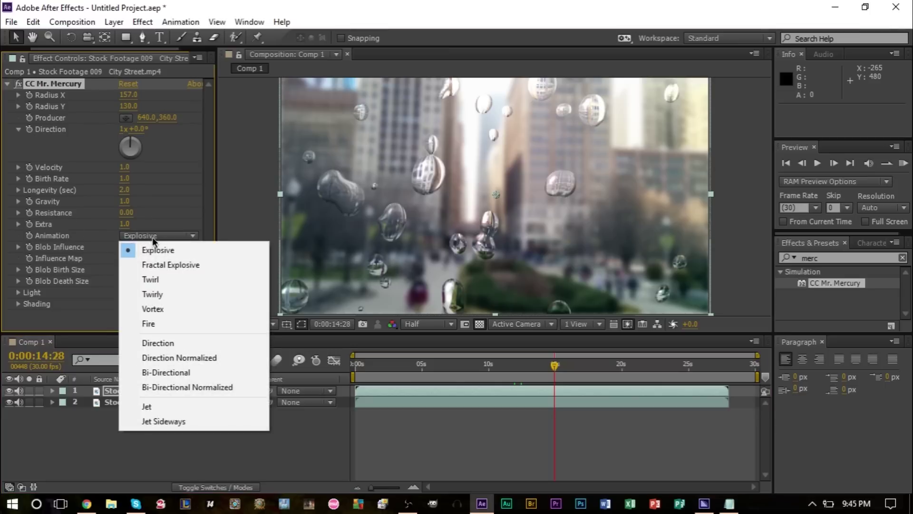
Step: Switch the Mr. Mercury Animation to Direction and set Gravity and Velocity to 0
{"action": "left_click", "coordinate": [181, 342]}
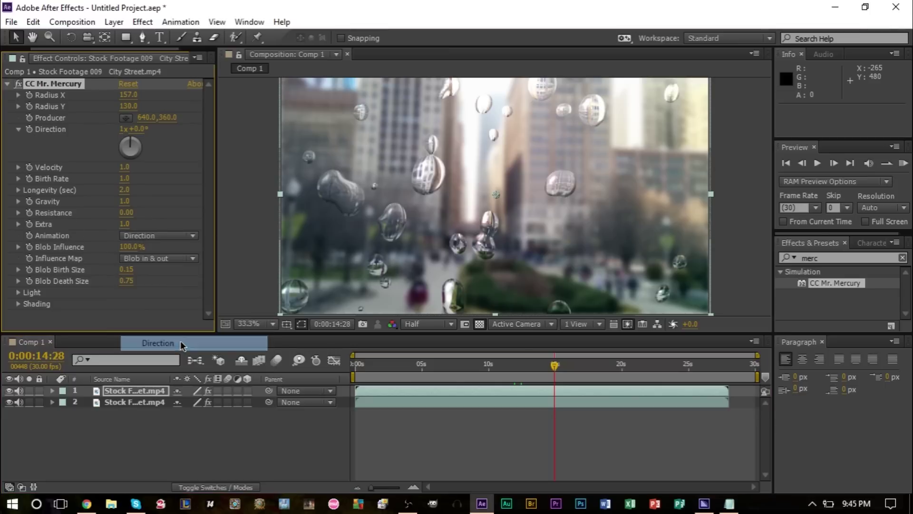
{"action": "left_click", "coordinate": [132, 200]}
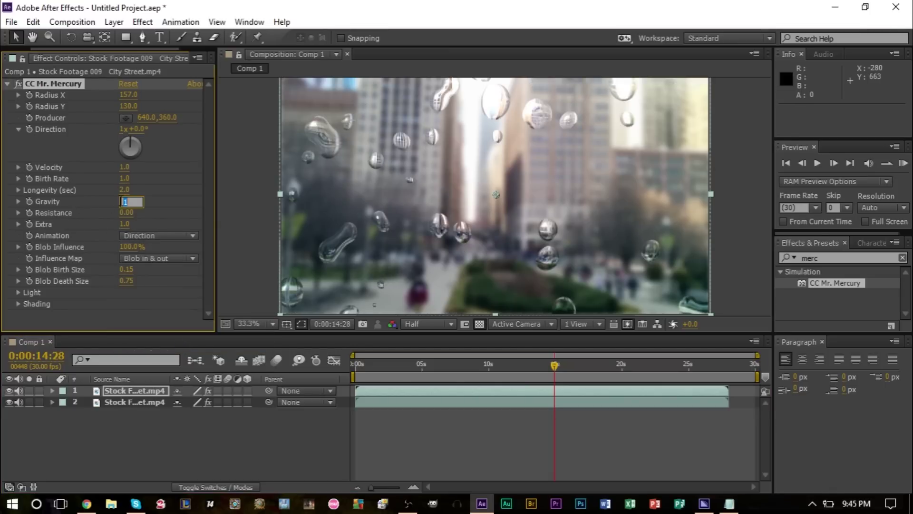
{"action": "type", "text": "0"}
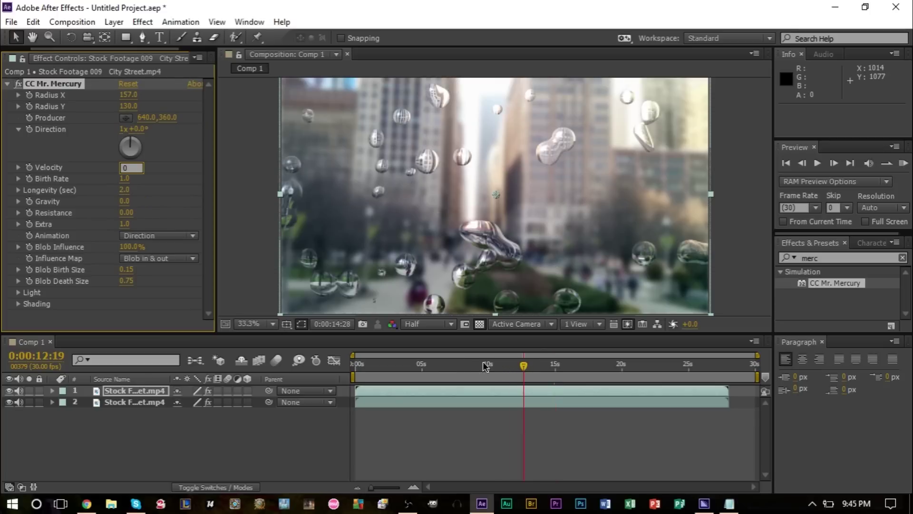
{"action": "left_click_drag", "start_coordinate": [461, 365], "coordinate": [577, 374]}
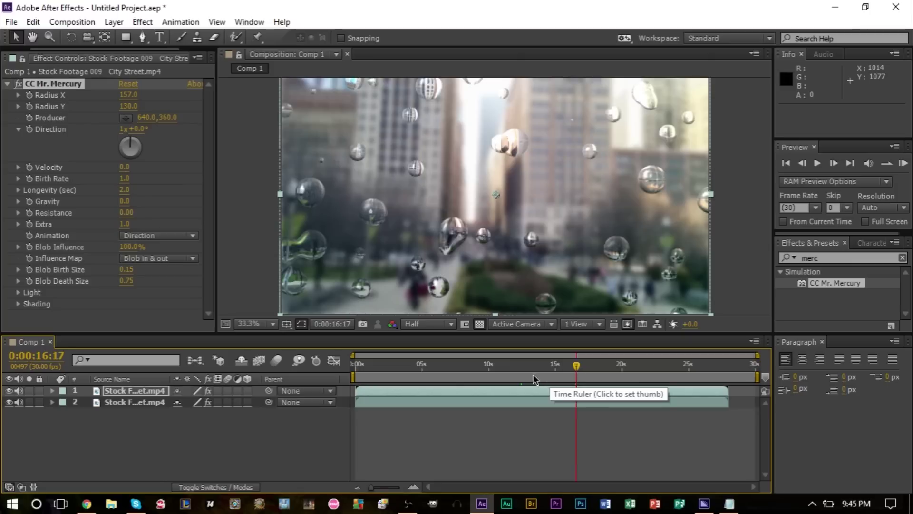
Step: Set droplet Longevity to 5 and lower Birth Rate from 1.0 to 0.4, previewing around 12 seconds
{"action": "mouse_move", "coordinate": [582, 369]}
{"action": "left_mouse_down"}
{"action": "mouse_move", "coordinate": [521, 373]}
{"action": "mouse_move", "coordinate": [552, 367]}
{"action": "mouse_move", "coordinate": [588, 379]}
{"action": "mouse_move", "coordinate": [596, 367]}
{"action": "left_mouse_up"}
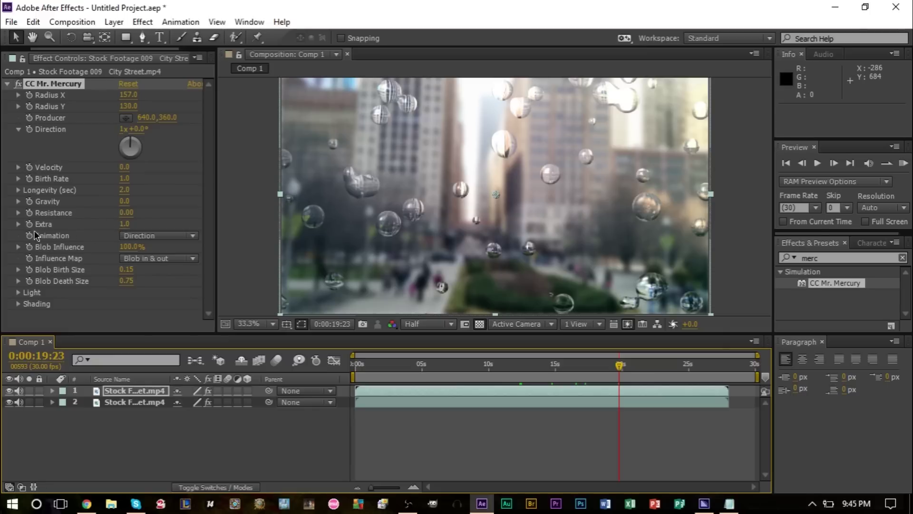
{"action": "left_click", "coordinate": [127, 190]}
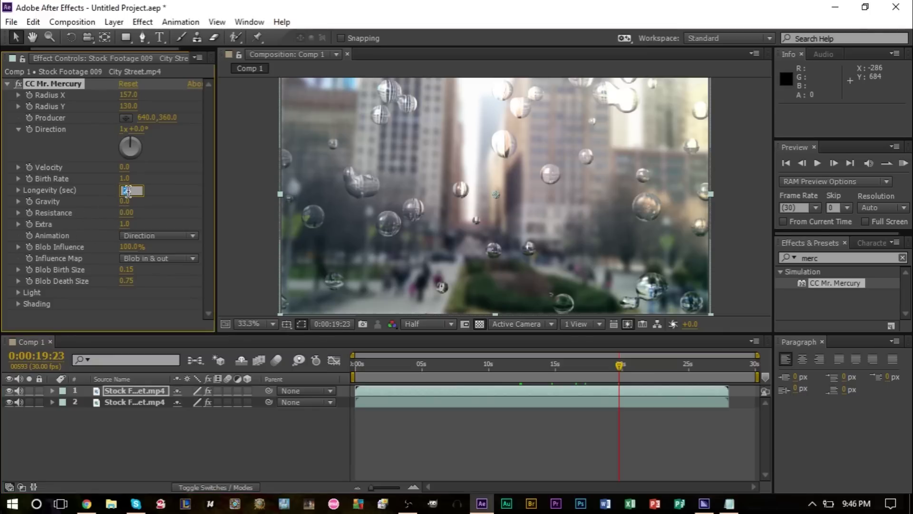
{"action": "type", "text": "5"}
{"action": "key", "text": "Return"}
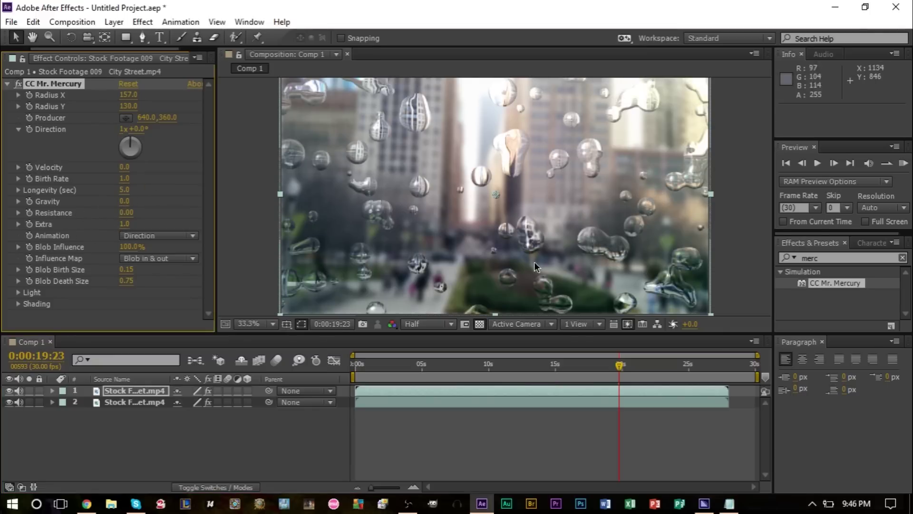
{"action": "left_click_drag", "start_coordinate": [617, 374], "coordinate": [611, 368]}
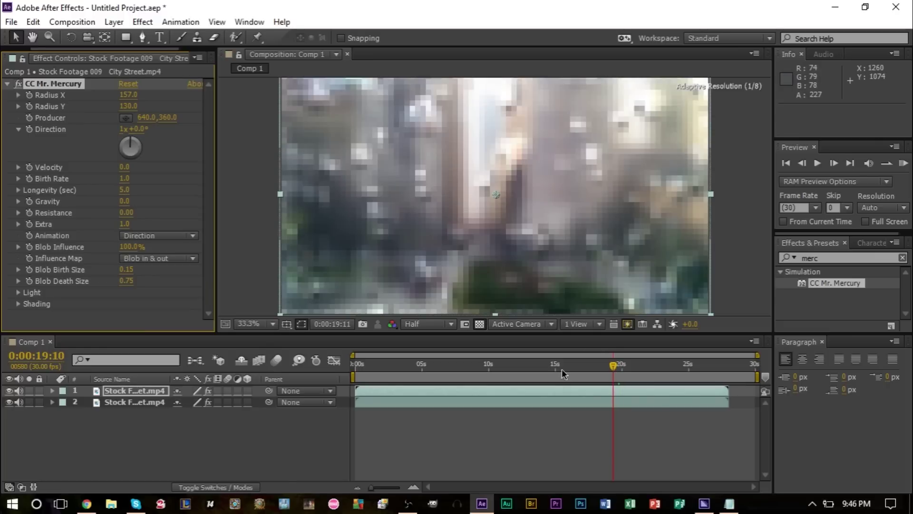
{"action": "left_click_drag", "start_coordinate": [470, 366], "coordinate": [527, 365]}
{"action": "mouse_move", "coordinate": [131, 183]}
{"action": "left_mouse_down"}
{"action": "mouse_move", "coordinate": [95, 181]}
{"action": "mouse_move", "coordinate": [132, 195]}
{"action": "left_mouse_up"}
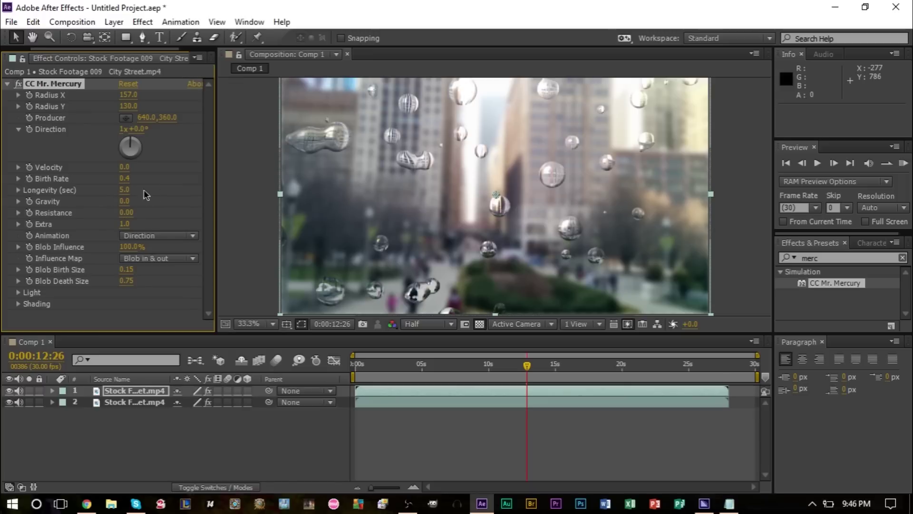
Step: Raise the Mr. Mercury Birth Rate to 0.5, set Blob Birth Size 0.00 and Blob Death Size 0.70
{"action": "left_click_drag", "start_coordinate": [127, 183], "coordinate": [136, 181]}
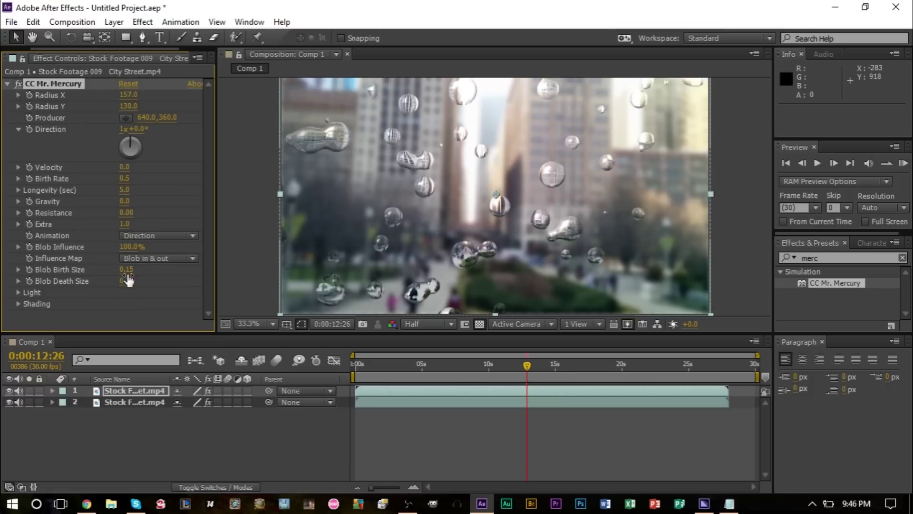
{"action": "mouse_move", "coordinate": [128, 271]}
{"action": "left_mouse_down"}
{"action": "mouse_move", "coordinate": [318, 285]}
{"action": "mouse_move", "coordinate": [127, 282]}
{"action": "left_mouse_up"}
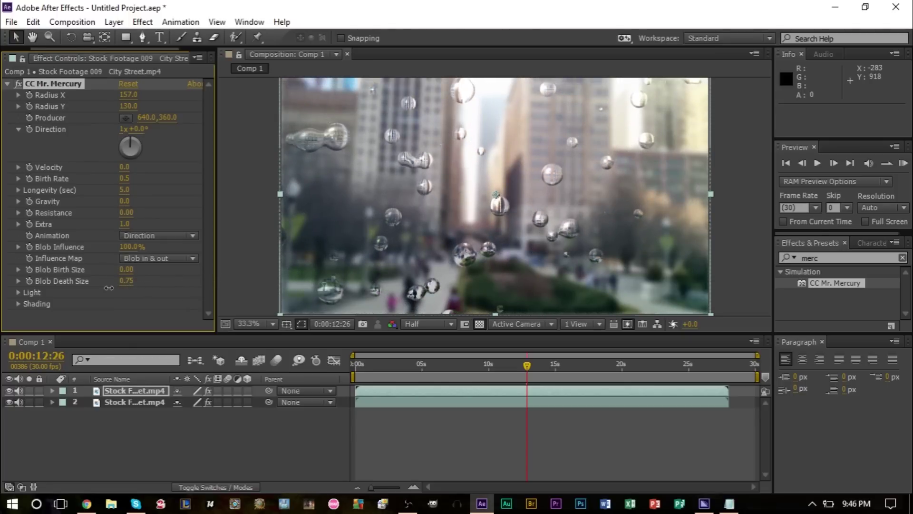
{"action": "left_click", "coordinate": [131, 269]}
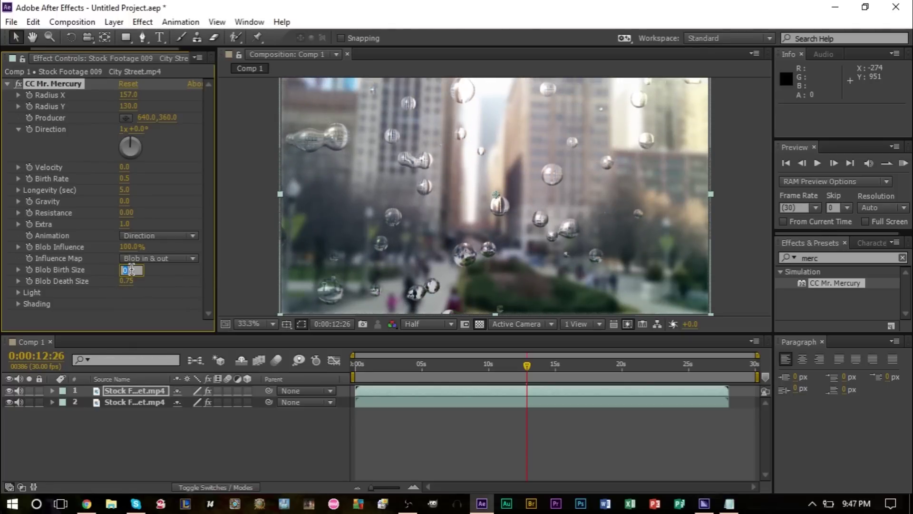
{"action": "key", "text": "Return"}
{"action": "left_click", "coordinate": [131, 283]}
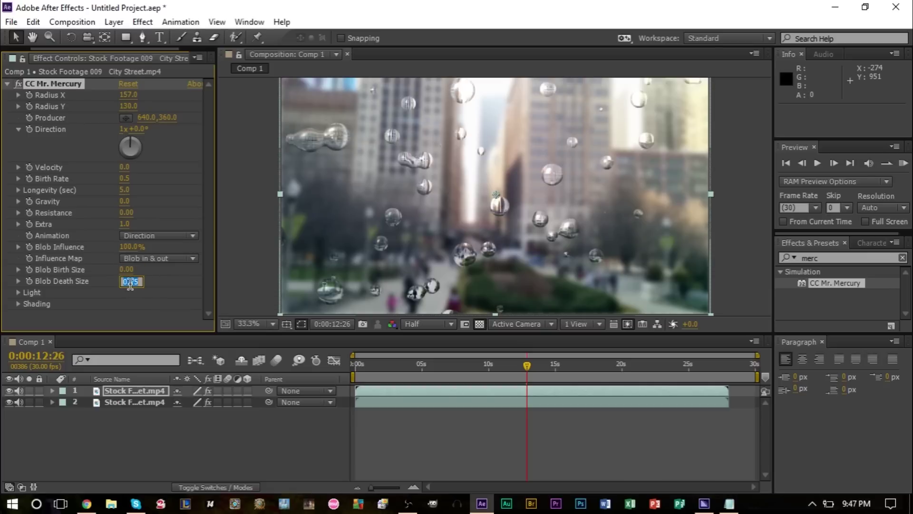
{"action": "left_click", "coordinate": [185, 309]}
{"action": "mouse_move", "coordinate": [132, 282]}
{"action": "left_mouse_down"}
{"action": "mouse_move", "coordinate": [175, 279]}
{"action": "mouse_move", "coordinate": [130, 281]}
{"action": "left_mouse_up"}
{"action": "left_click", "coordinate": [130, 282]}
{"action": "type", "text": ".6"}
{"action": "key", "text": "Return"}
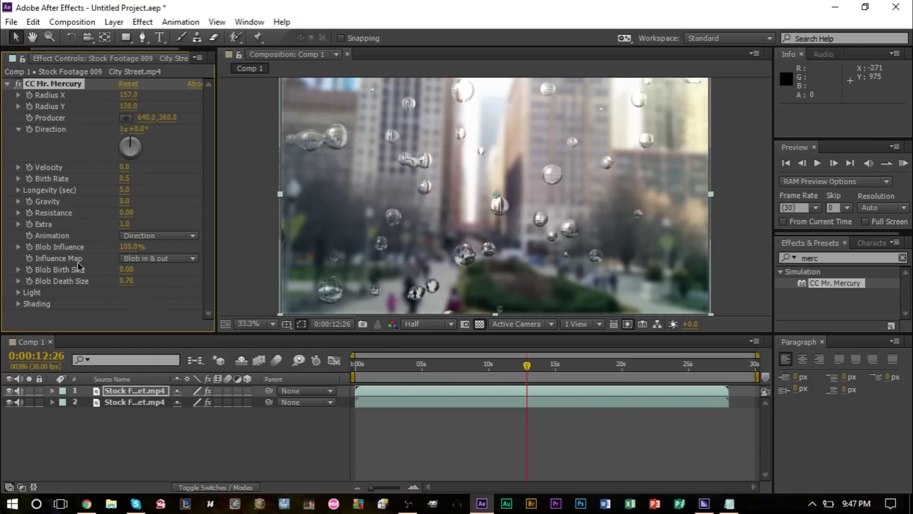
Step: Switch the Influence Map to Constant Blobs and set Gravity to 0.1
{"action": "left_click", "coordinate": [136, 259]}
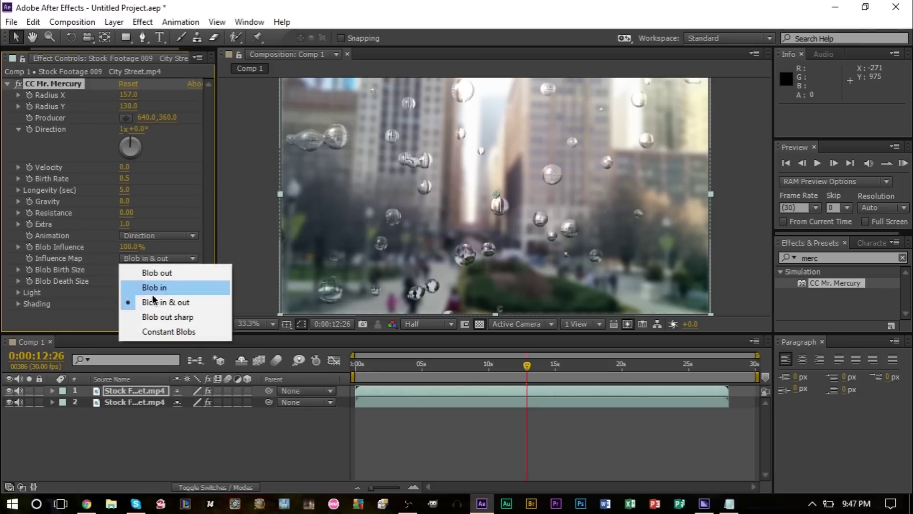
{"action": "left_click", "coordinate": [178, 333]}
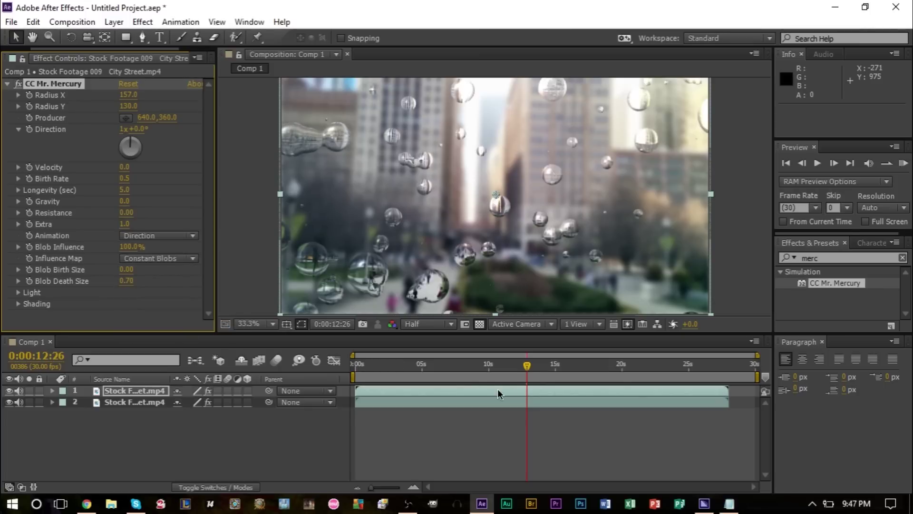
{"action": "mouse_move", "coordinate": [527, 366]}
{"action": "left_mouse_down"}
{"action": "mouse_move", "coordinate": [549, 365]}
{"action": "mouse_move", "coordinate": [469, 369]}
{"action": "mouse_move", "coordinate": [536, 369]}
{"action": "left_mouse_up"}
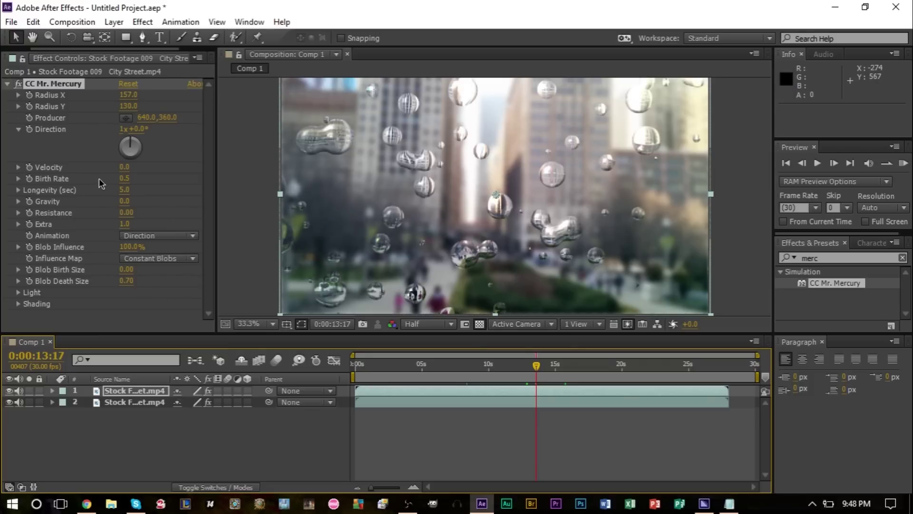
{"action": "left_click", "coordinate": [125, 201]}
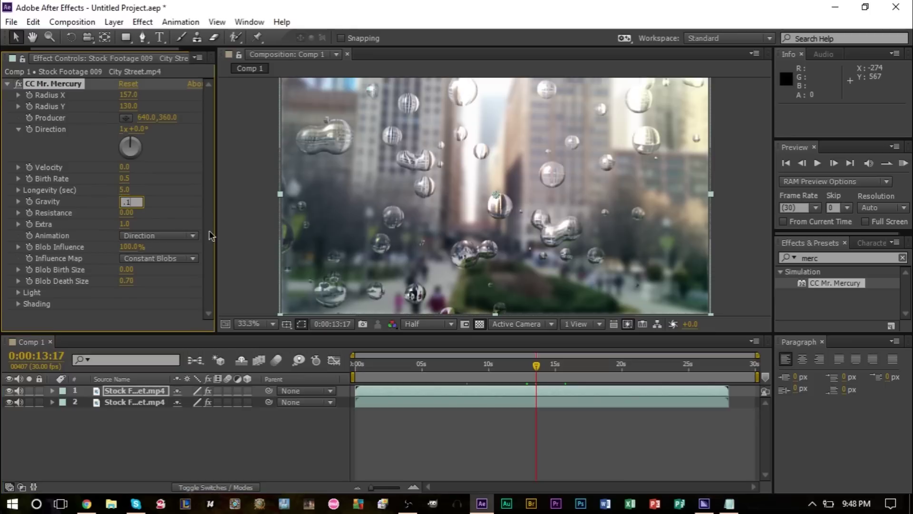
{"action": "key", "text": "Return"}
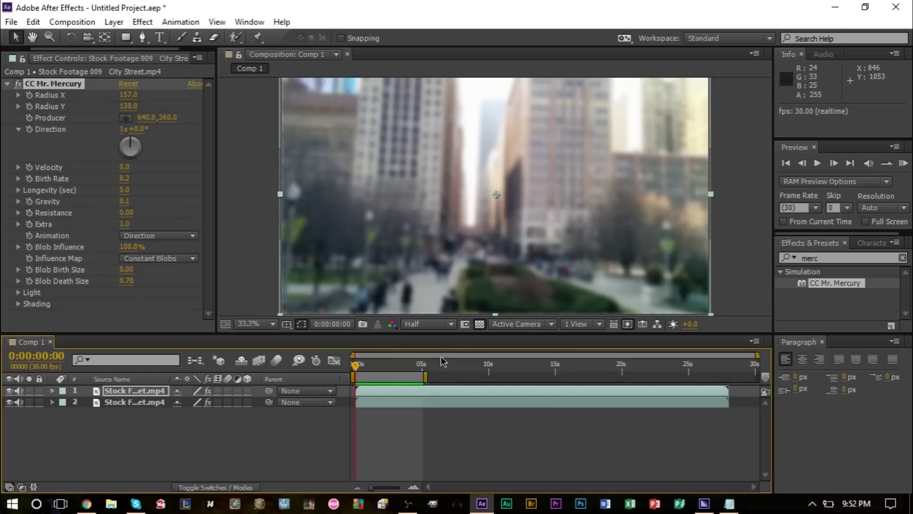
Step: Settle the droplet Birth Rate at 0.2, keeping Gravity at 0.1
{"action": "key", "text": "KP_0"}
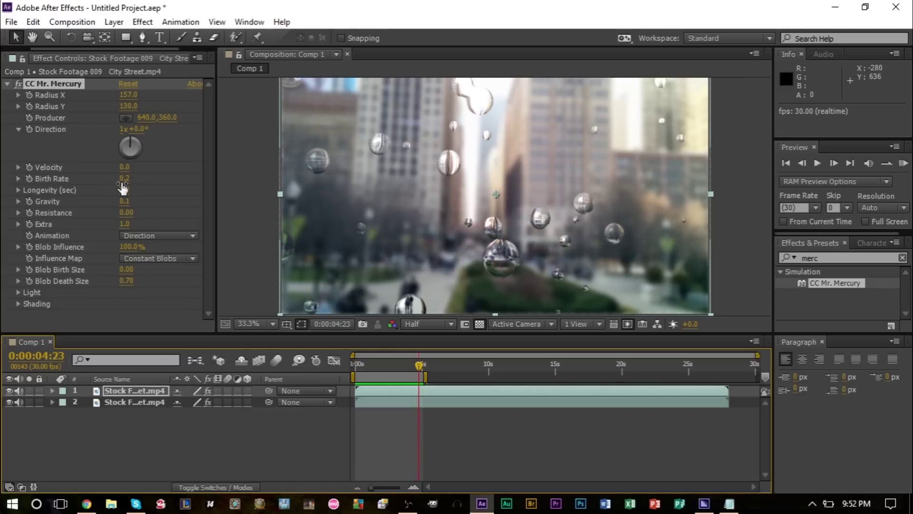
{"action": "left_click_drag", "start_coordinate": [125, 178], "coordinate": [149, 181]}
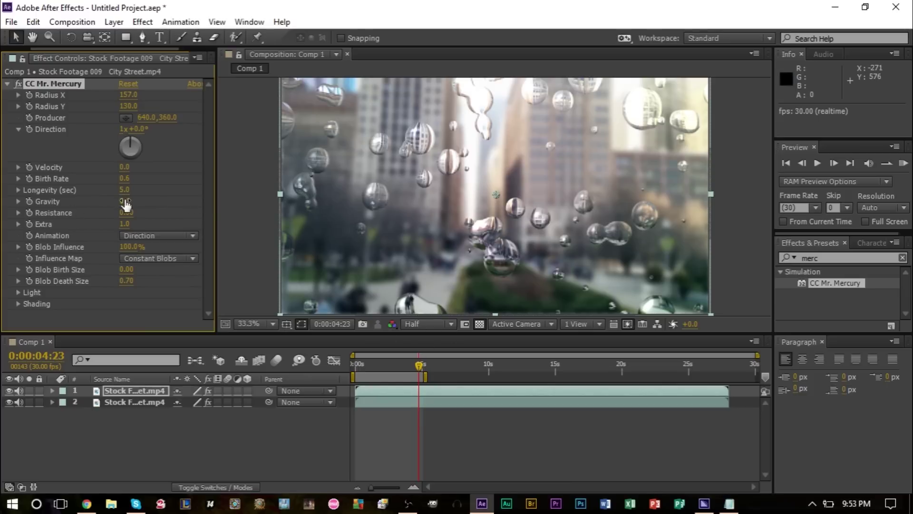
{"action": "left_click_drag", "start_coordinate": [123, 201], "coordinate": [162, 204]}
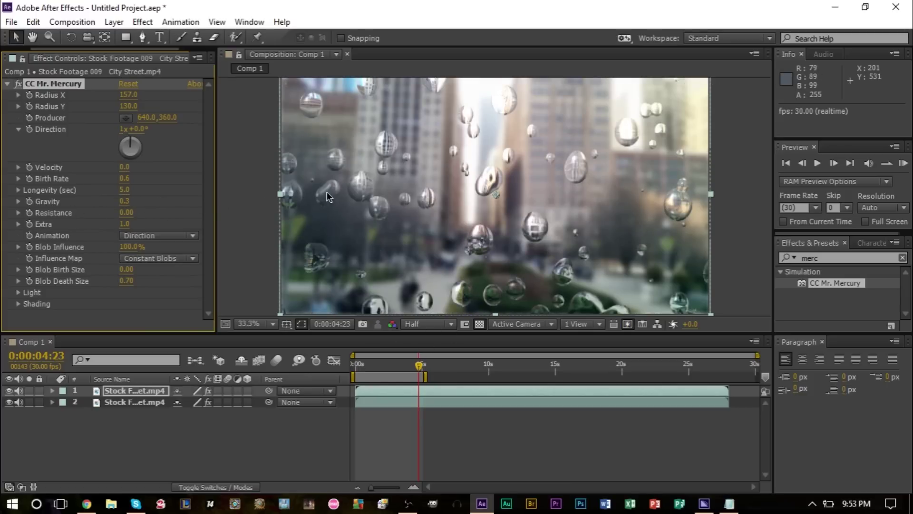
{"action": "key", "text": "ctrl+z"}
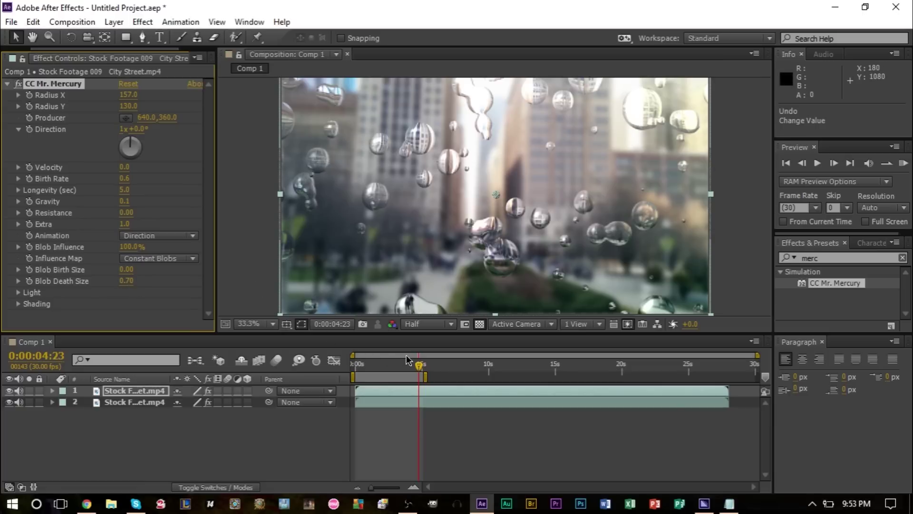
{"action": "key", "text": "ctrl+z"}
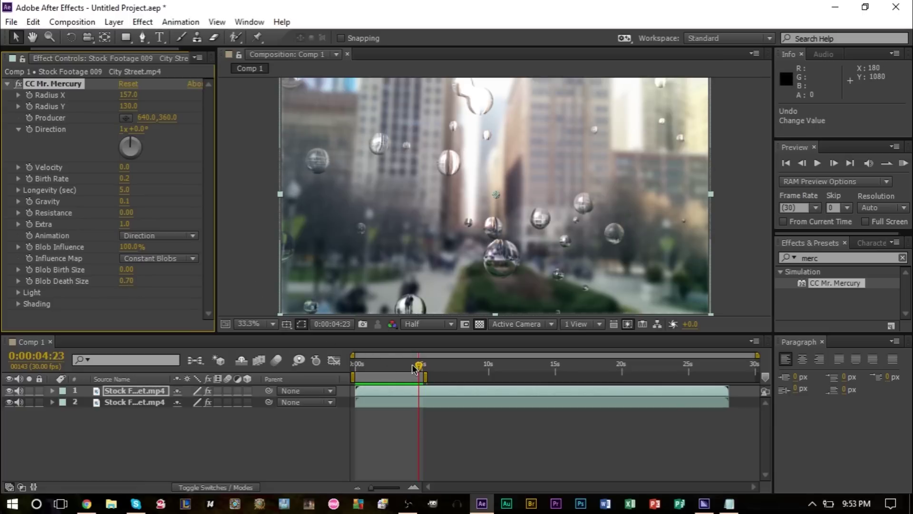
Step: Preview the raindrop animation from 0:00 and select the top street layer
{"action": "left_click_drag", "start_coordinate": [414, 369], "coordinate": [355, 362]}
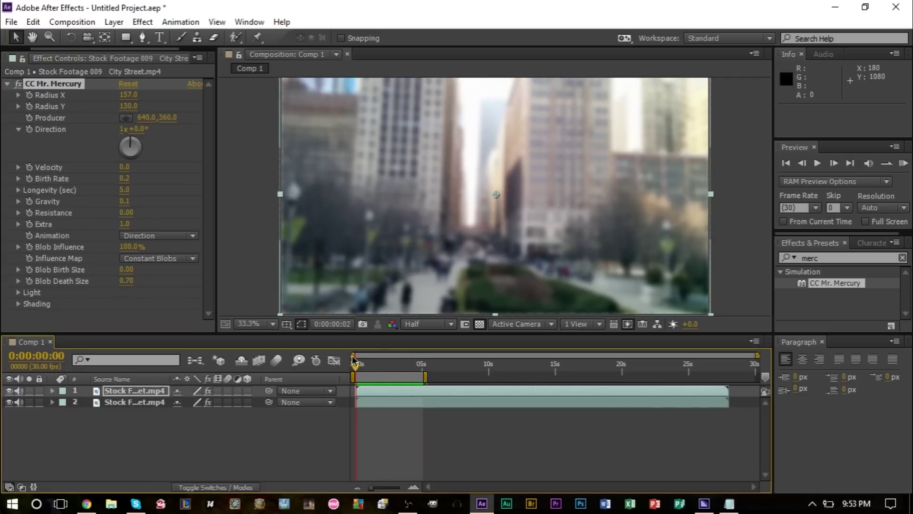
{"action": "key", "text": "space"}
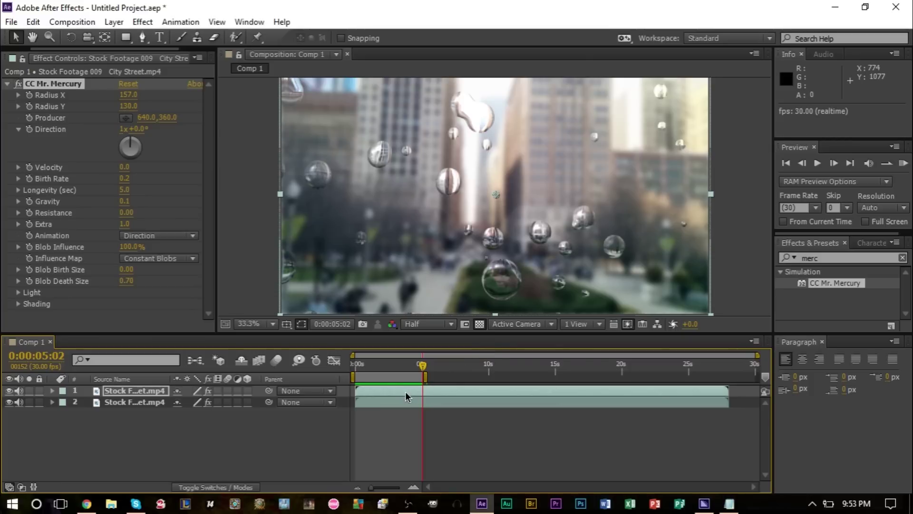
{"action": "left_click", "coordinate": [478, 391]}
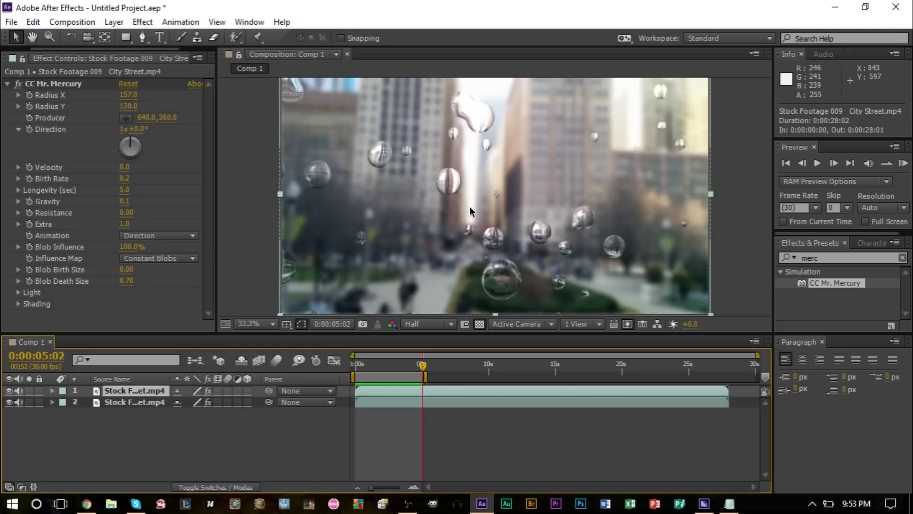
Step: Apply Blur & Sharpen > Fast Blur to the street layer and collapse the CC Mr. Mercury settings
{"action": "left_click", "coordinate": [142, 21]}
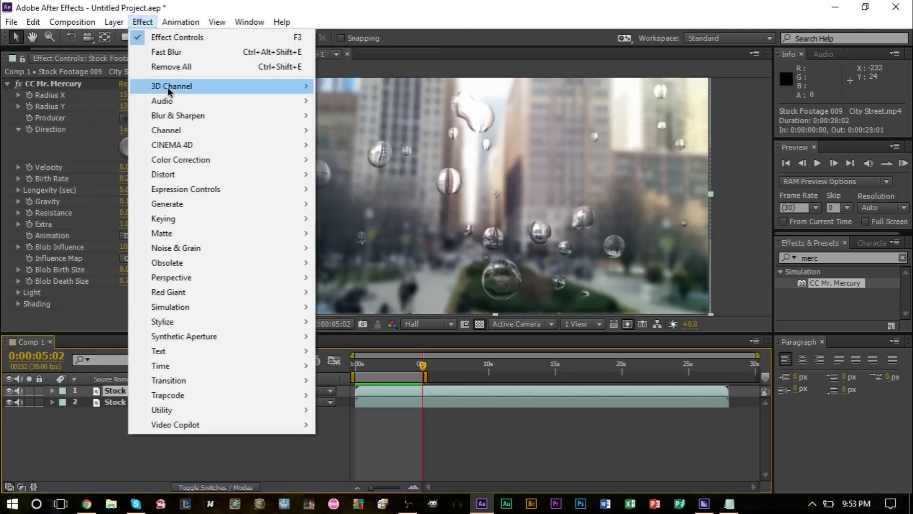
{"action": "mouse_move", "coordinate": [179, 114]}
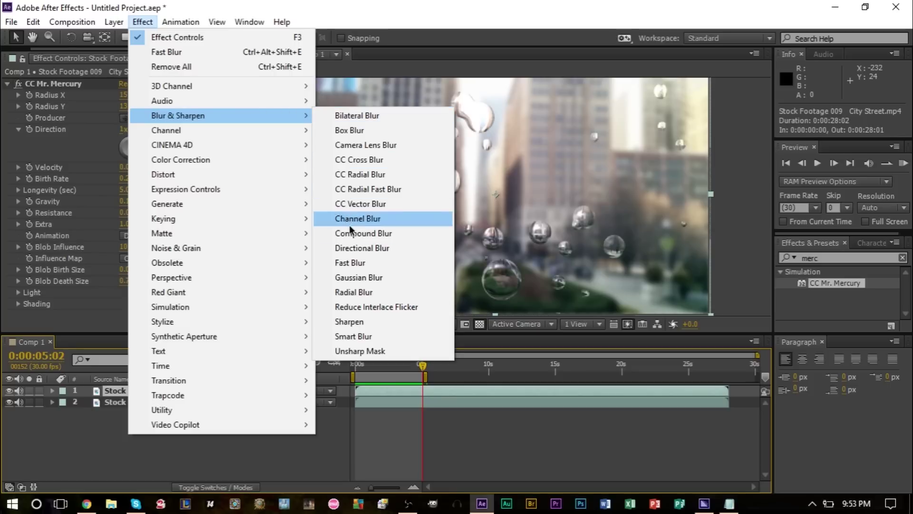
{"action": "left_click", "coordinate": [365, 261]}
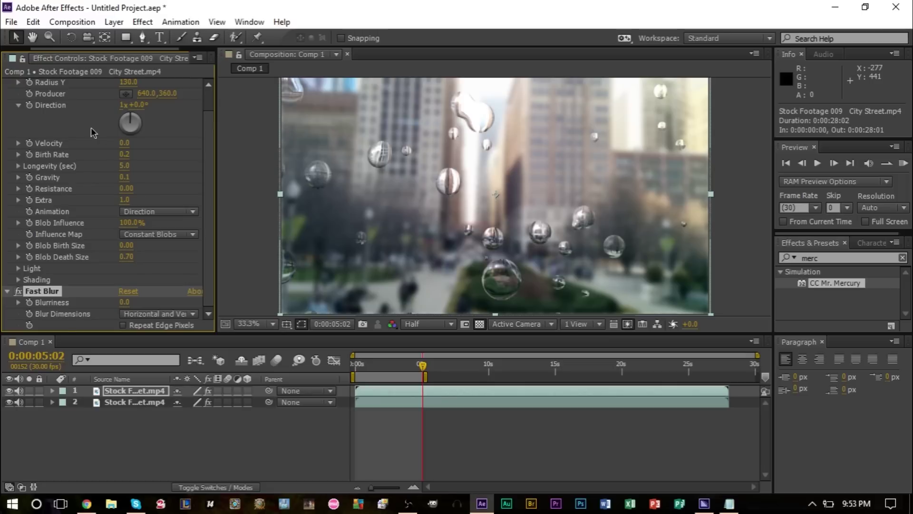
{"action": "scroll", "coordinate": [44, 142], "scroll_direction": "up", "scroll_amount": 1}
{"action": "left_click", "coordinate": [8, 84]}
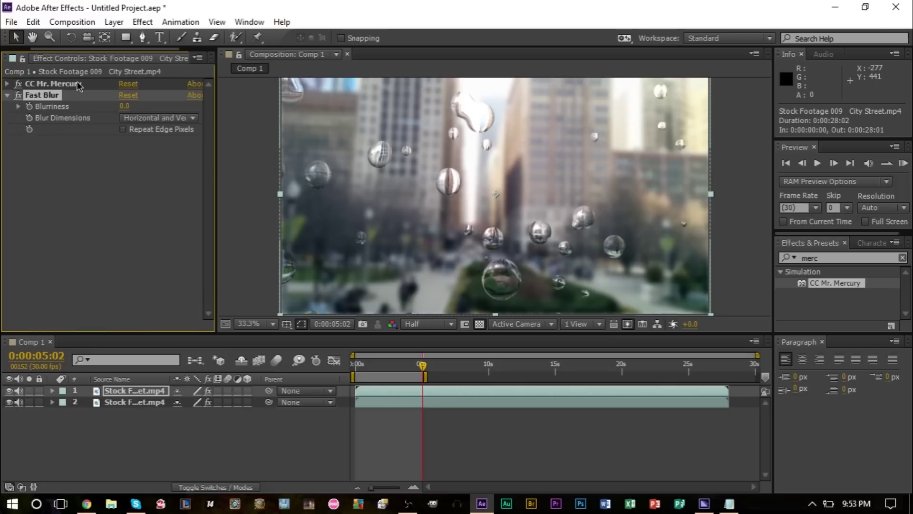
{"action": "left_click_drag", "start_coordinate": [371, 488], "coordinate": [408, 500]}
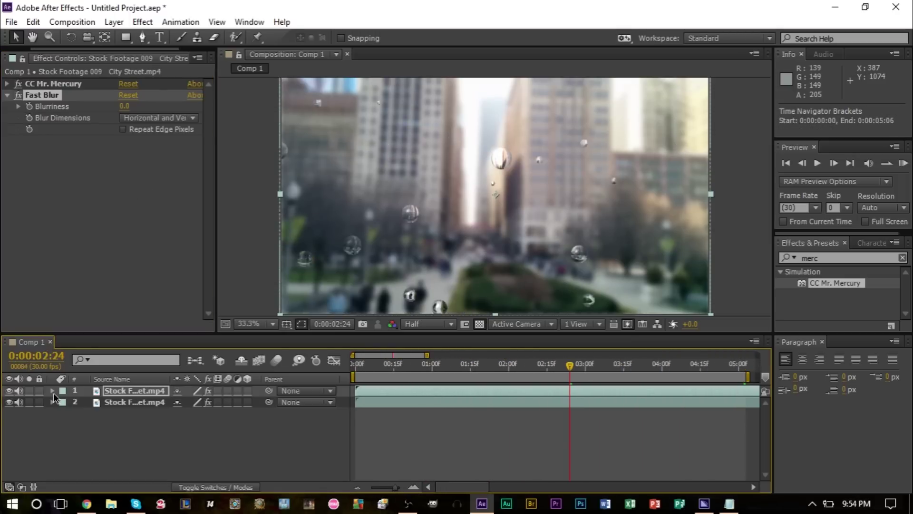
Step: Twirl open layers 1 and 2 and their Effects groups to expose Fast Blur Blurriness at 0.0
{"action": "left_click", "coordinate": [53, 391]}
{"action": "left_click", "coordinate": [51, 442]}
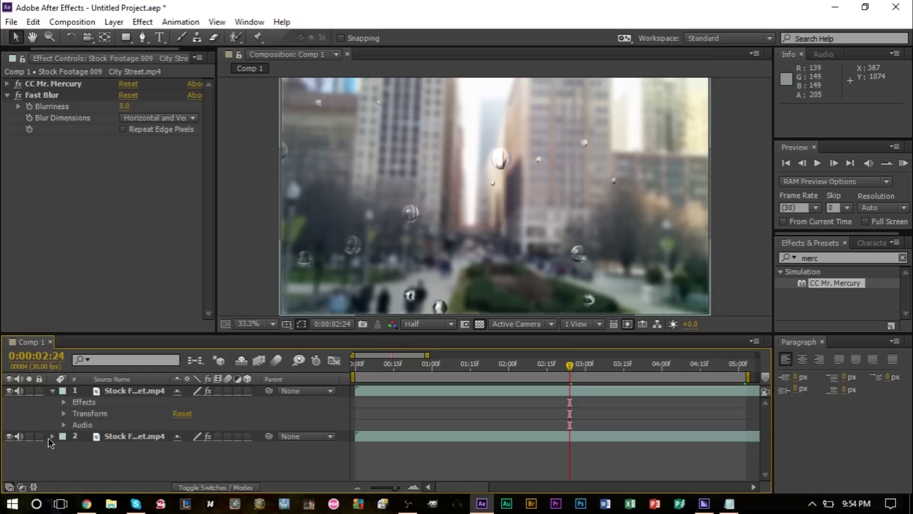
{"action": "left_click", "coordinate": [52, 437]}
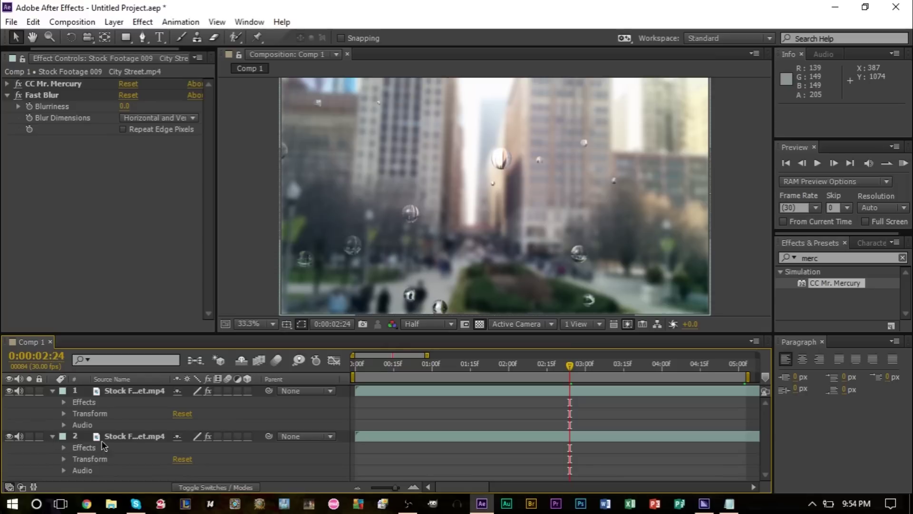
{"action": "left_click", "coordinate": [63, 402]}
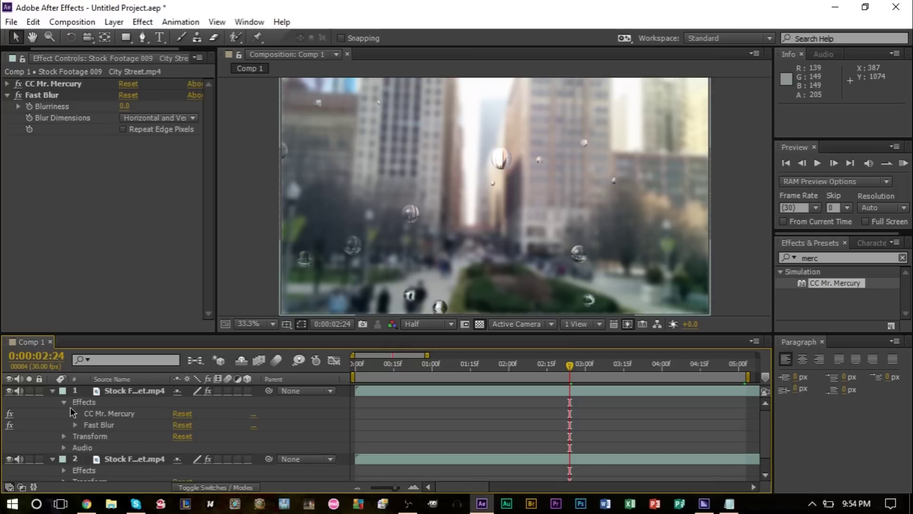
{"action": "left_click", "coordinate": [104, 424]}
{"action": "scroll", "coordinate": [133, 426], "scroll_direction": "down", "scroll_amount": 1}
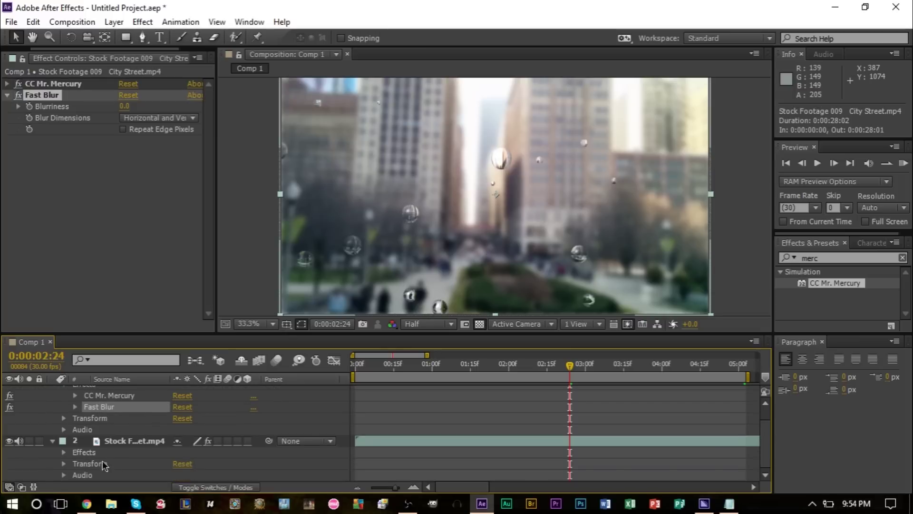
{"action": "left_click", "coordinate": [61, 460]}
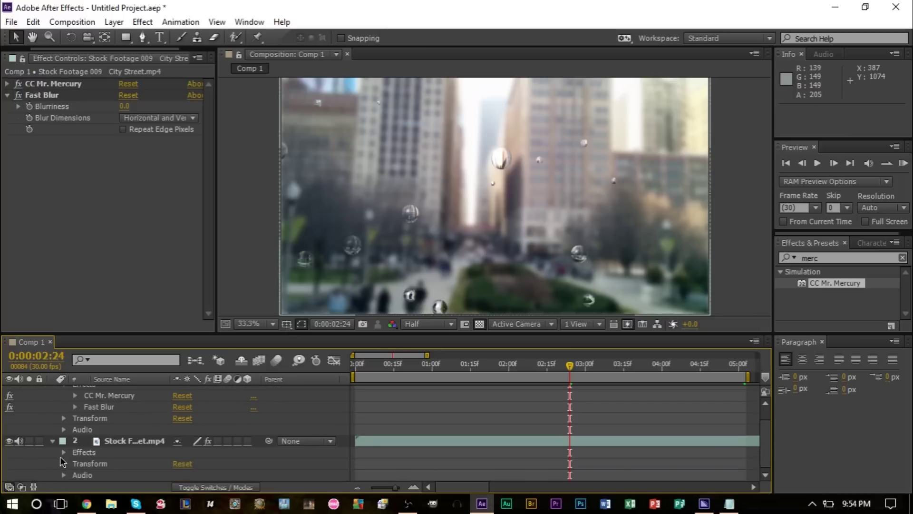
{"action": "left_click", "coordinate": [63, 452]}
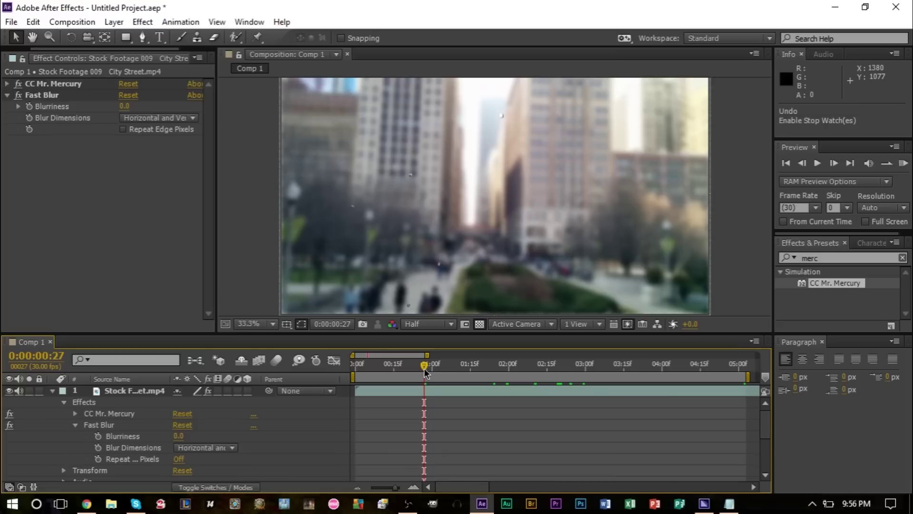
Step: At 1:08, start keyframing Fast Blur Blurriness with a value of 15
{"action": "left_click_drag", "start_coordinate": [424, 367], "coordinate": [451, 387]}
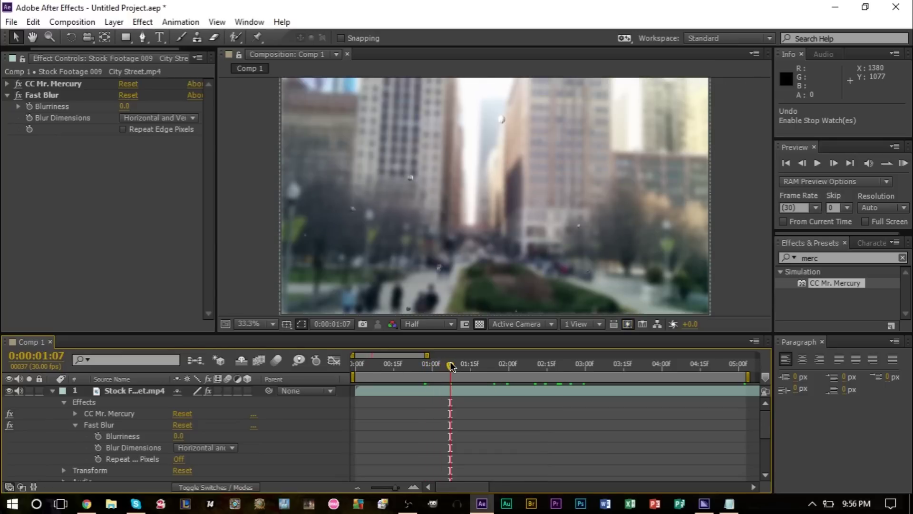
{"action": "left_click_drag", "start_coordinate": [451, 367], "coordinate": [616, 372]}
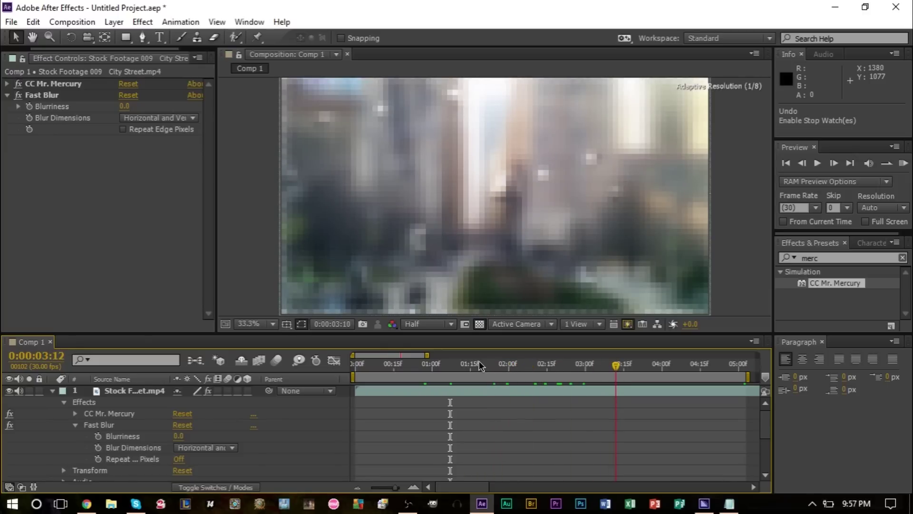
{"action": "left_click_drag", "start_coordinate": [495, 365], "coordinate": [454, 365]}
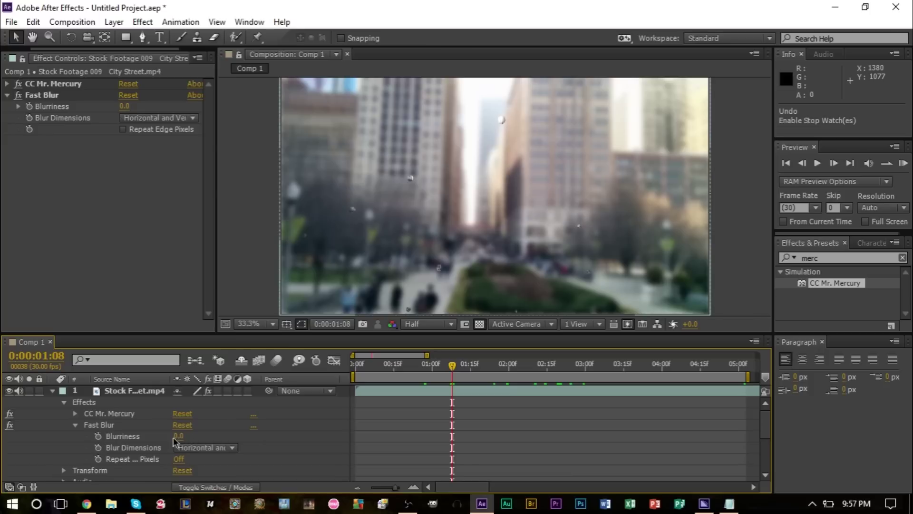
{"action": "left_click", "coordinate": [98, 436]}
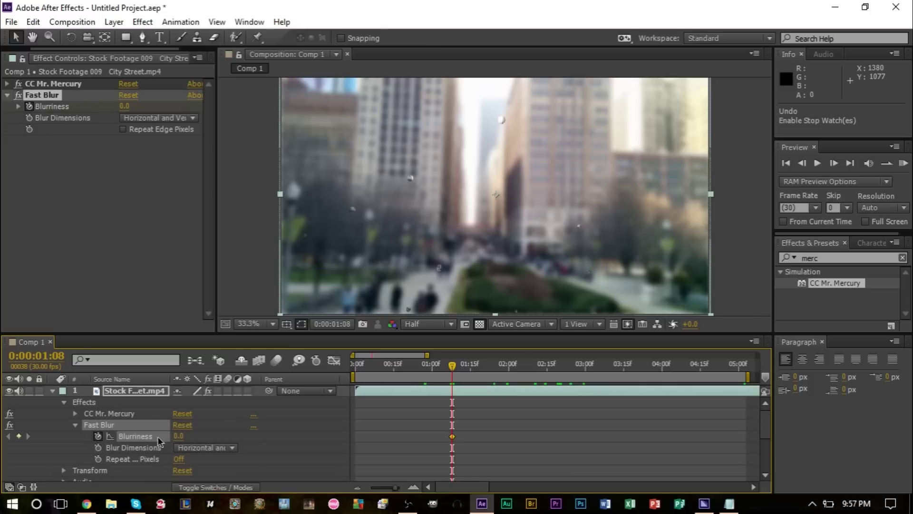
{"action": "left_click", "coordinate": [178, 436]}
{"action": "type", "text": "16"}
{"action": "key", "text": "Return"}
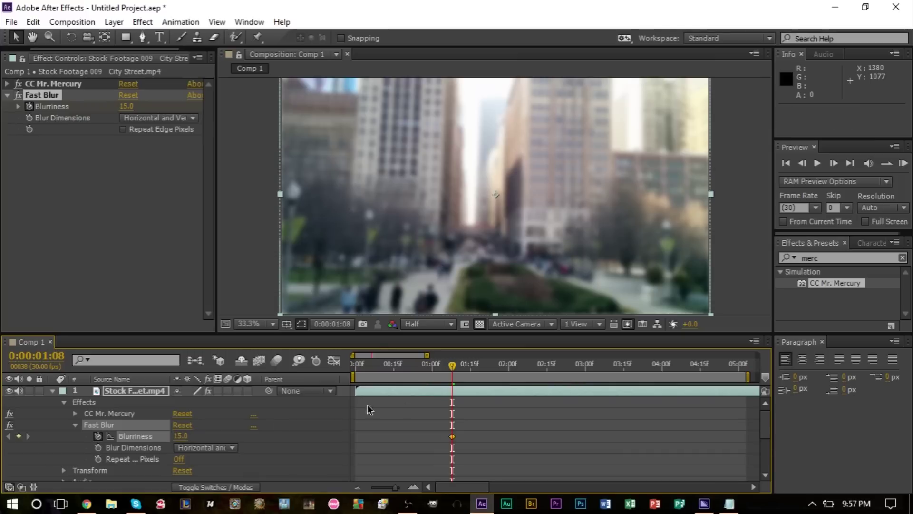
Step: Add a Blurriness keyframe of 0 at 3:00 and select both keyframes
{"action": "left_click_drag", "start_coordinate": [452, 364], "coordinate": [587, 366]}
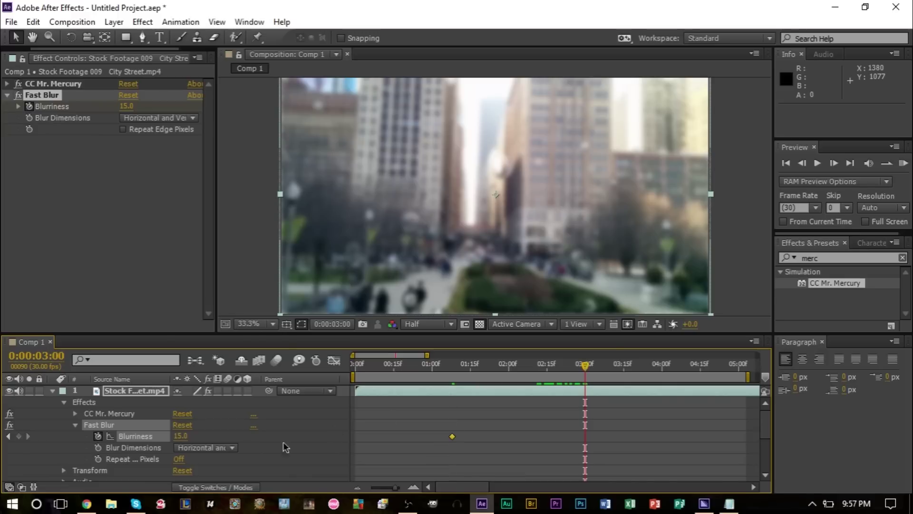
{"action": "left_click", "coordinate": [181, 436]}
{"action": "type", "text": "0"}
{"action": "key", "text": "Return"}
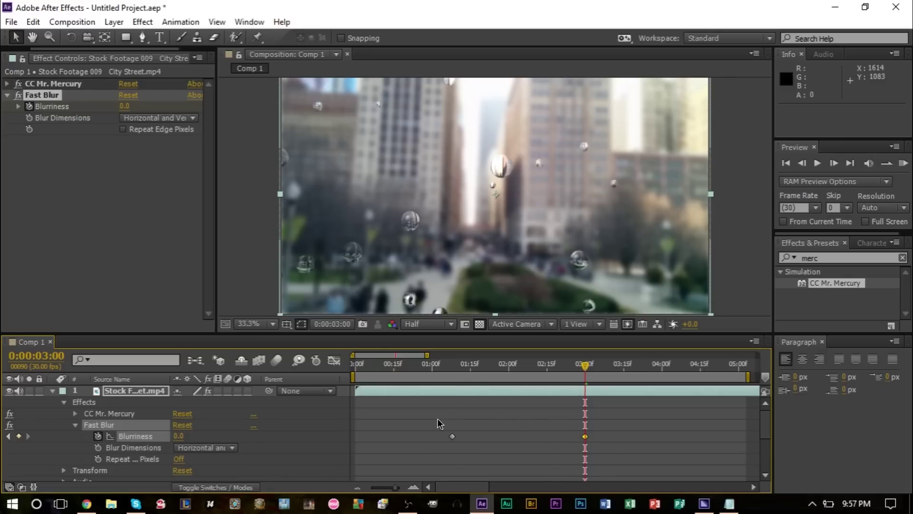
{"action": "left_click_drag", "start_coordinate": [437, 419], "coordinate": [625, 459]}
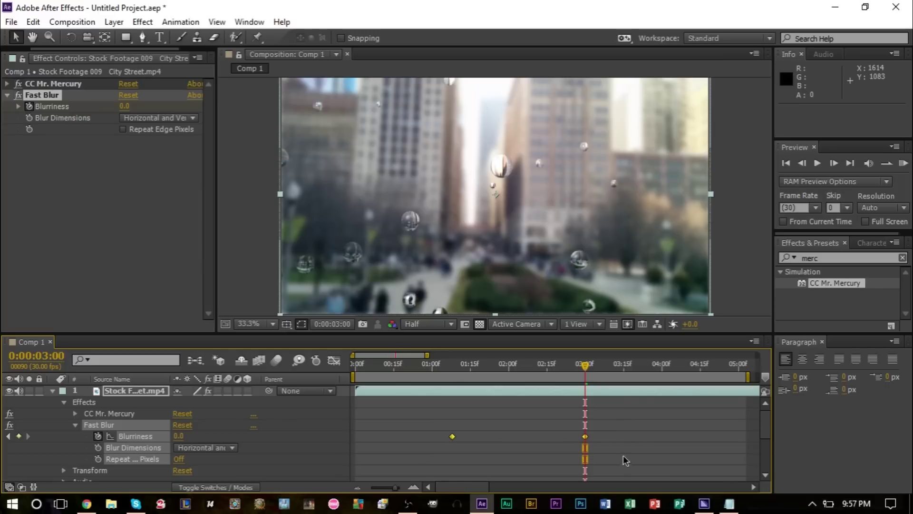
Step: Copy the two Blurriness keyframes and place the time indicator at 1:08
{"action": "key", "text": "ctrl+c"}
{"action": "left_click", "coordinate": [53, 391]}
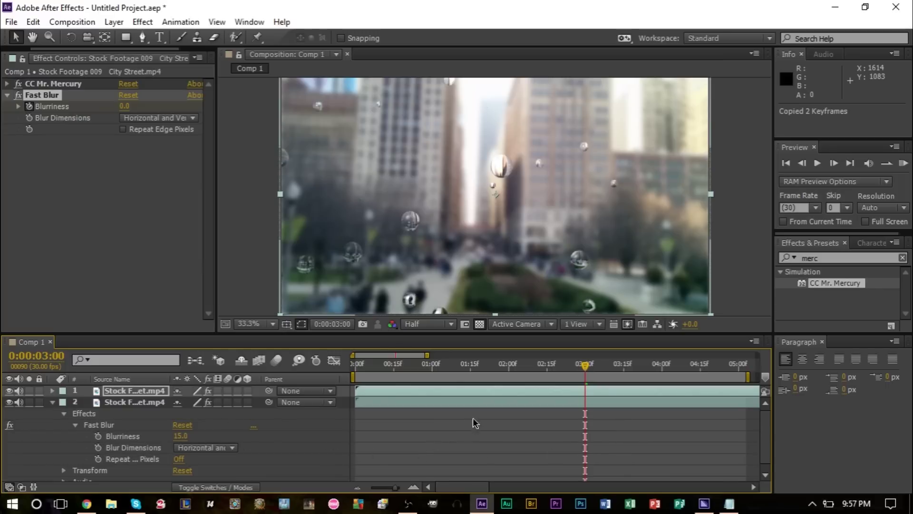
{"action": "left_click", "coordinate": [484, 401]}
{"action": "scroll", "coordinate": [484, 435], "scroll_direction": "down", "scroll_amount": 1}
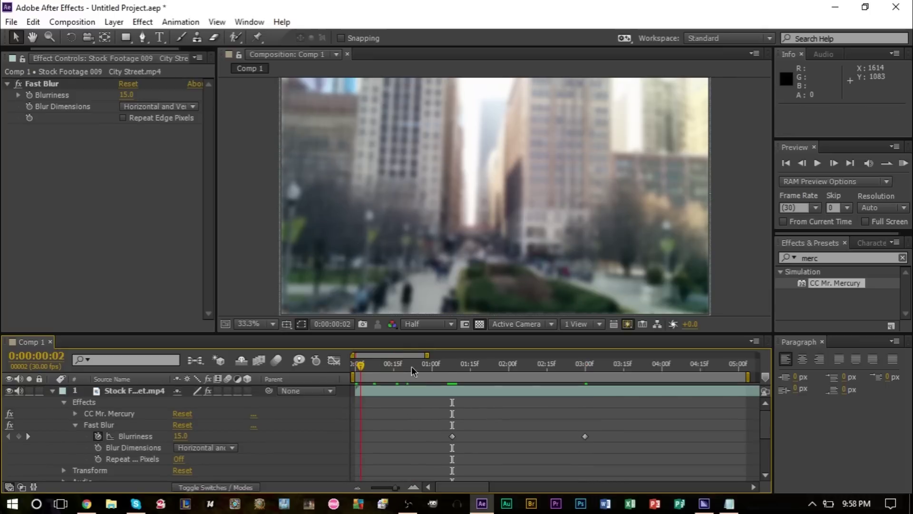
{"action": "left_click_drag", "start_coordinate": [359, 366], "coordinate": [450, 371]}
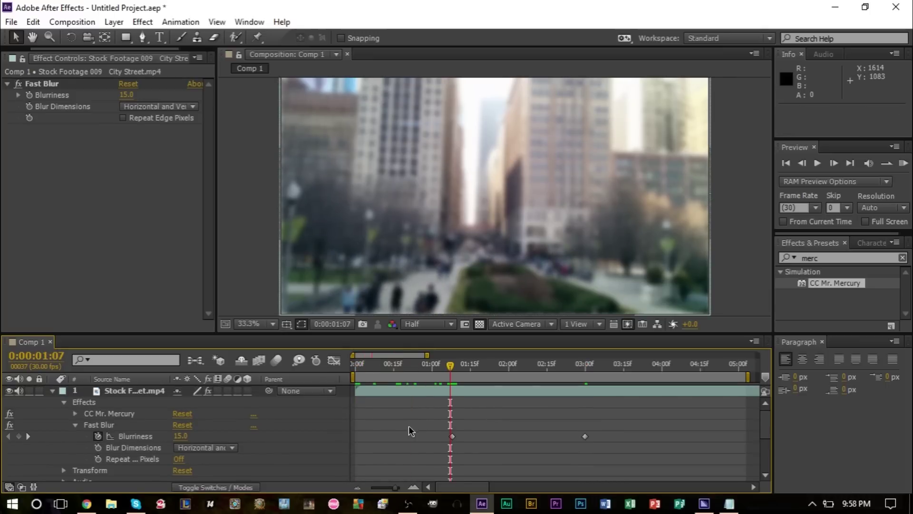
{"action": "left_click", "coordinate": [143, 392]}
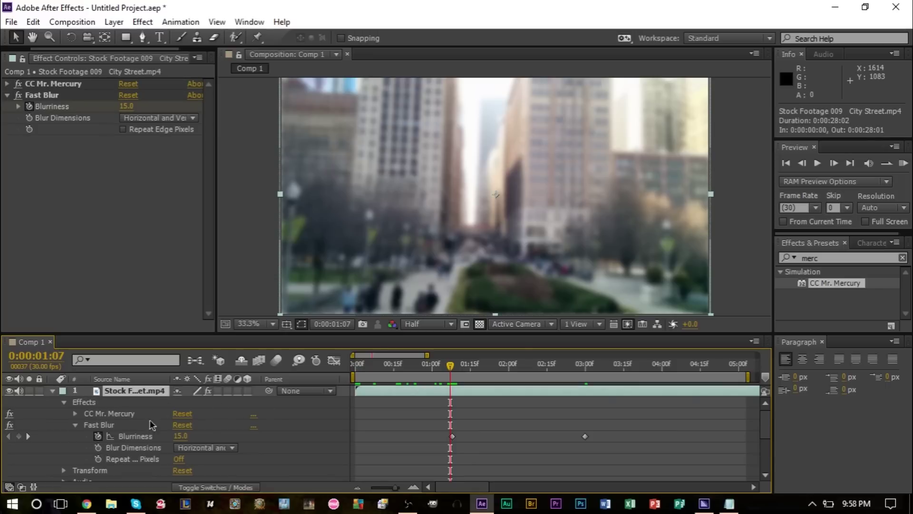
{"action": "scroll", "coordinate": [462, 437], "scroll_direction": "up", "scroll_amount": 5}
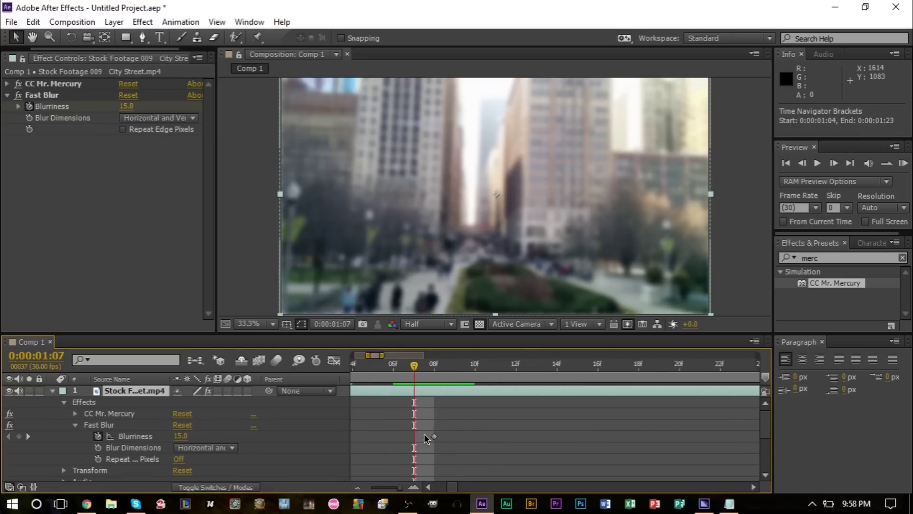
{"action": "left_click", "coordinate": [423, 366]}
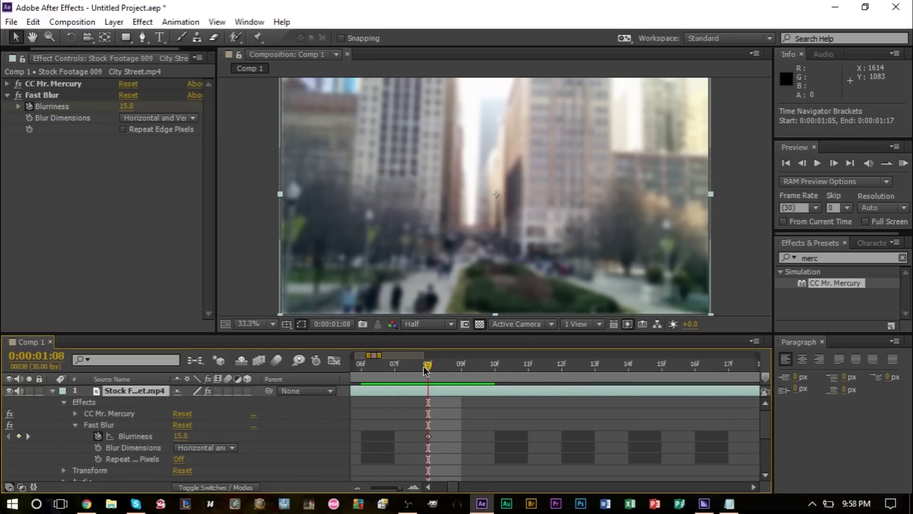
{"action": "scroll", "coordinate": [398, 436], "scroll_direction": "down", "scroll_amount": 5}
{"action": "scroll", "coordinate": [399, 438], "scroll_direction": "up", "scroll_amount": 5}
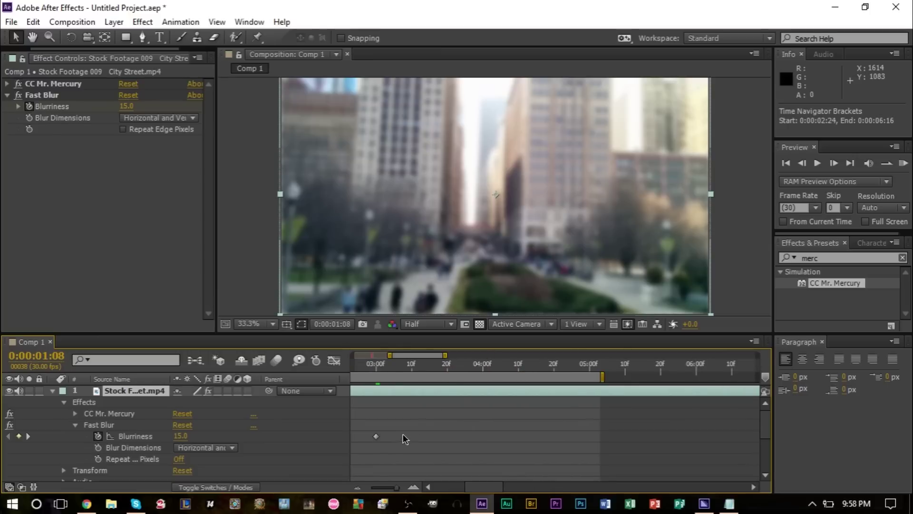
{"action": "left_click_drag", "start_coordinate": [421, 355], "coordinate": [387, 357]}
{"action": "scroll", "coordinate": [408, 420], "scroll_direction": "down", "scroll_amount": 3}
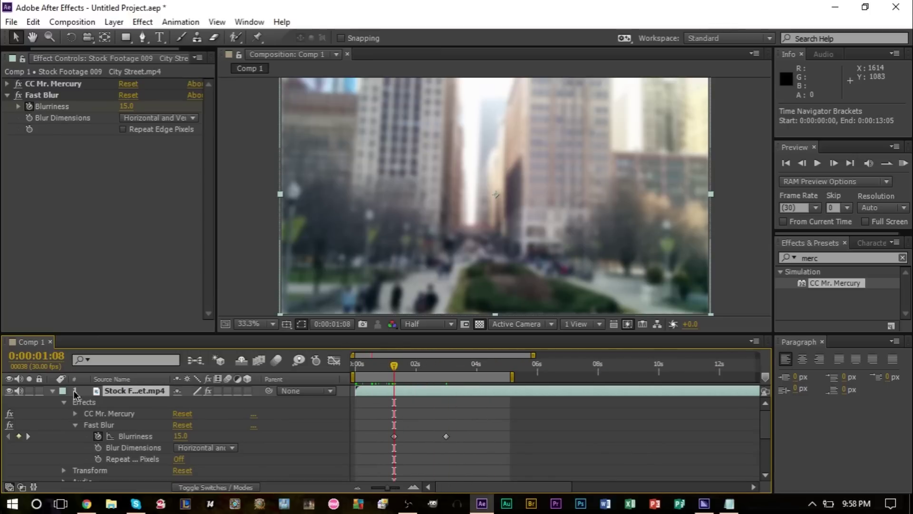
Step: Paste the keyframes onto the second layer's Fast Blur and zoom the timeline in on them
{"action": "key", "text": "F2"}
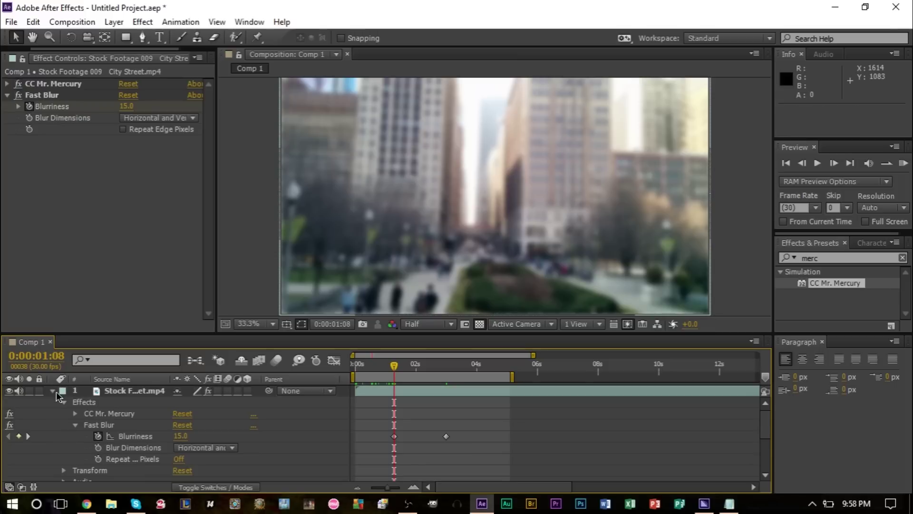
{"action": "left_click", "coordinate": [53, 392]}
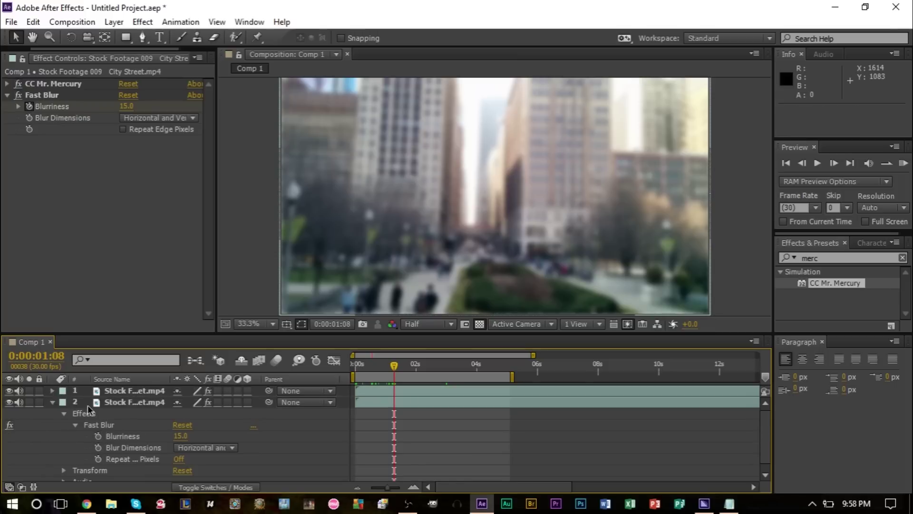
{"action": "left_click", "coordinate": [136, 406]}
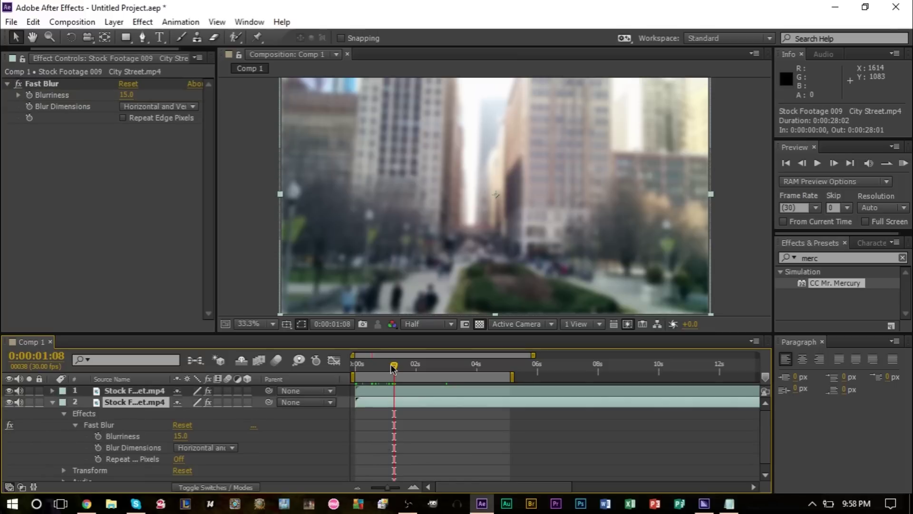
{"action": "key", "text": "ctrl+z"}
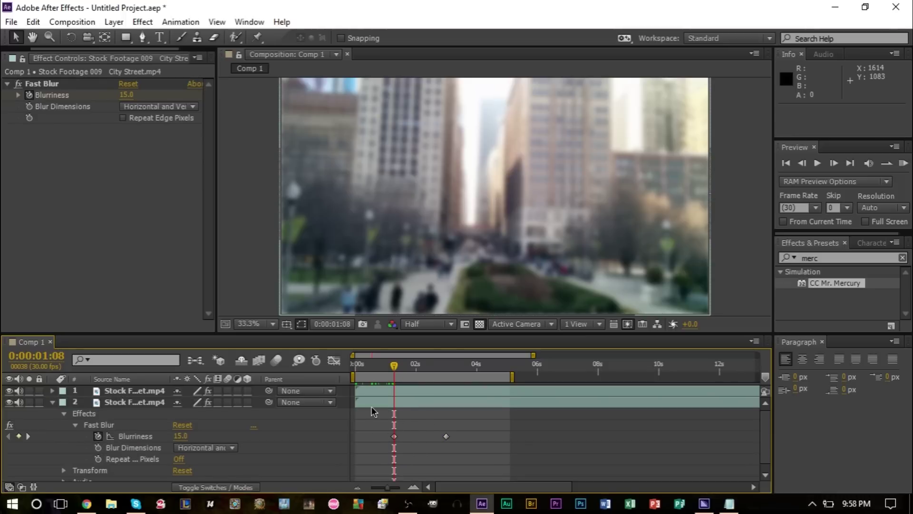
{"action": "key", "text": "="}
{"action": "key", "text": "="}
{"action": "key", "text": "="}
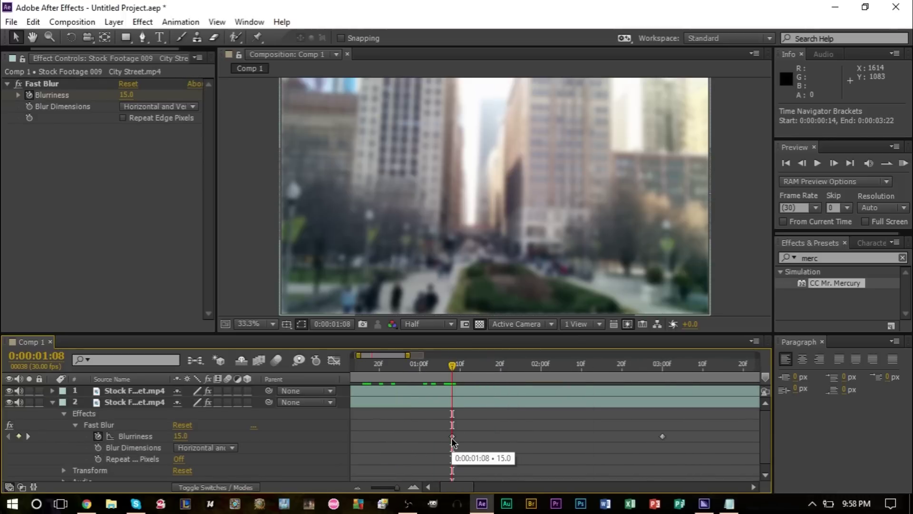
{"action": "left_click", "coordinate": [452, 438]}
Step: Change the second layer's 1:08 Blurriness keyframe value to 0
{"action": "double_click", "coordinate": [453, 438]}
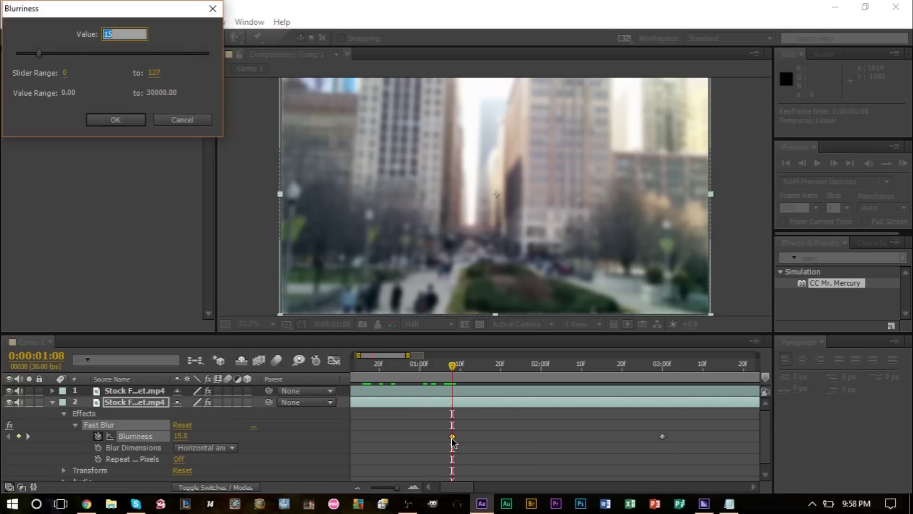
{"action": "left_click_drag", "start_coordinate": [136, 15], "coordinate": [365, 196]}
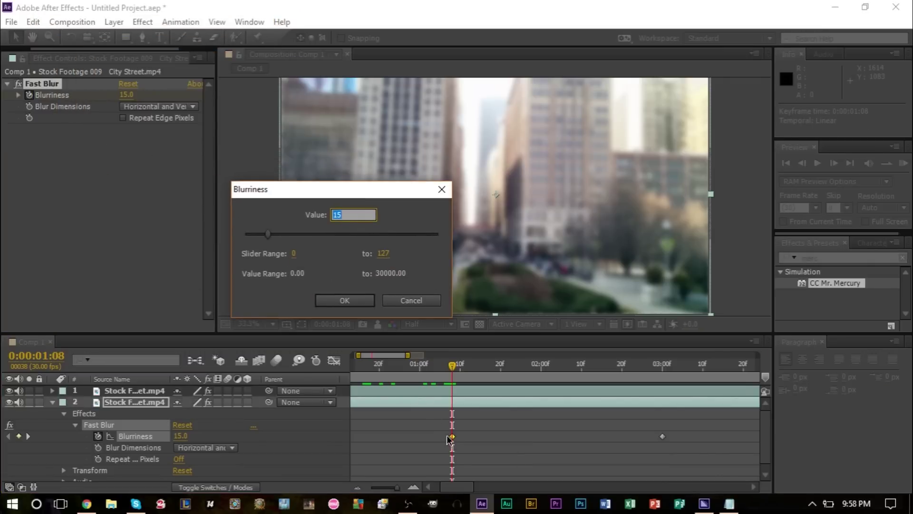
{"action": "left_click_drag", "start_coordinate": [267, 234], "coordinate": [176, 241]}
{"action": "left_click", "coordinate": [347, 303]}
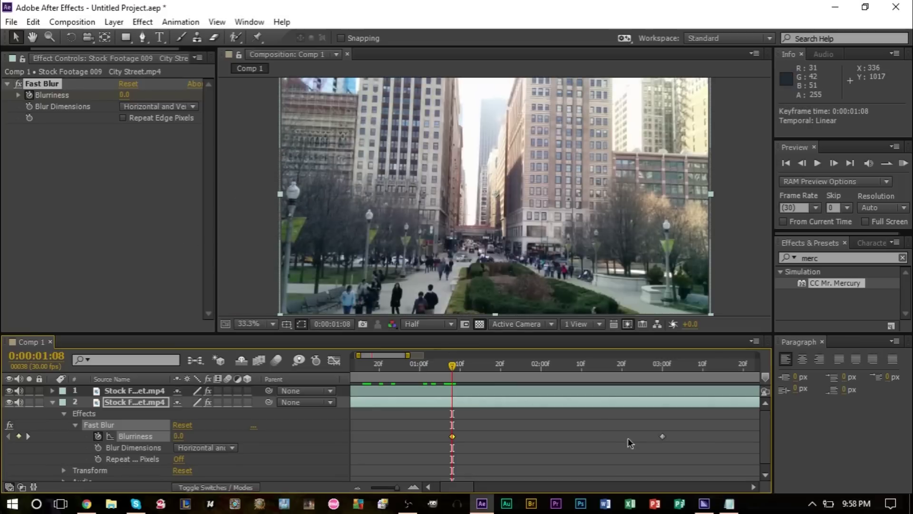
Step: Set the 3:00 keyframe's Blurriness to 15 and check the partial blur at 2:03
{"action": "double_click", "coordinate": [663, 437]}
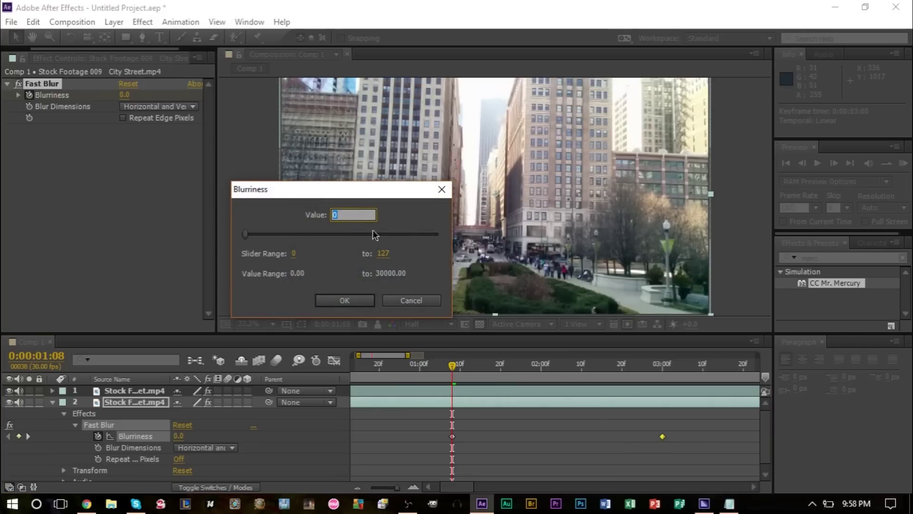
{"action": "left_click", "coordinate": [346, 301]}
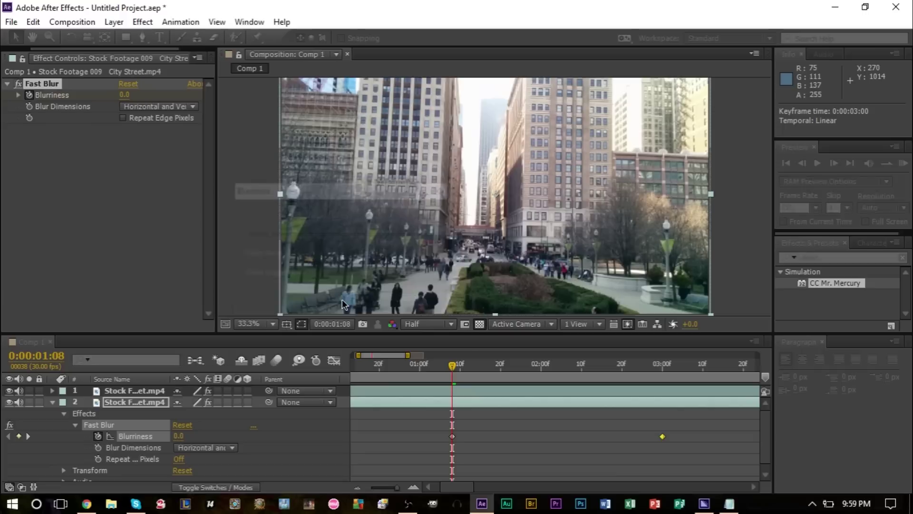
{"action": "mouse_move", "coordinate": [456, 365]}
{"action": "left_mouse_down"}
{"action": "mouse_move", "coordinate": [687, 373]}
{"action": "mouse_move", "coordinate": [460, 373]}
{"action": "left_mouse_up"}
{"action": "key", "text": "Home"}
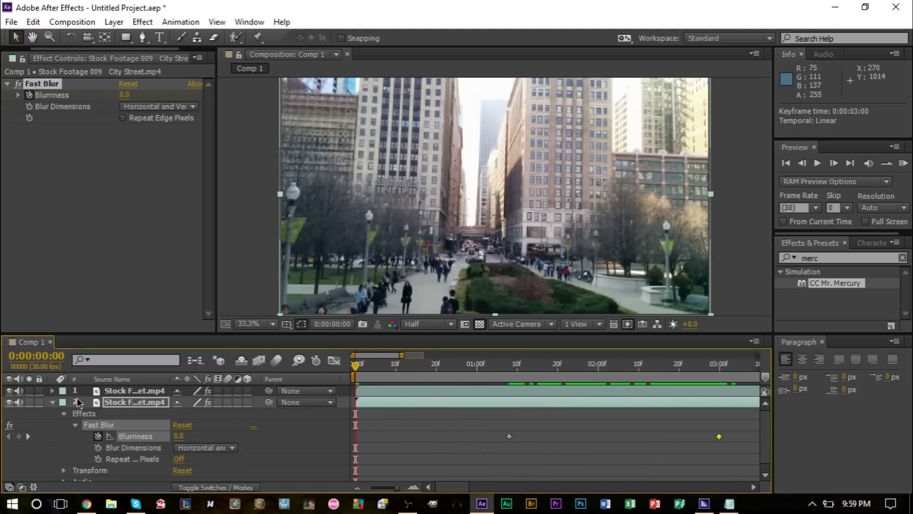
Step: Widen the timeline to about six seconds, RAM-preview, and scrub to 1:16 to review the blur hand-over
{"action": "left_click", "coordinate": [53, 402]}
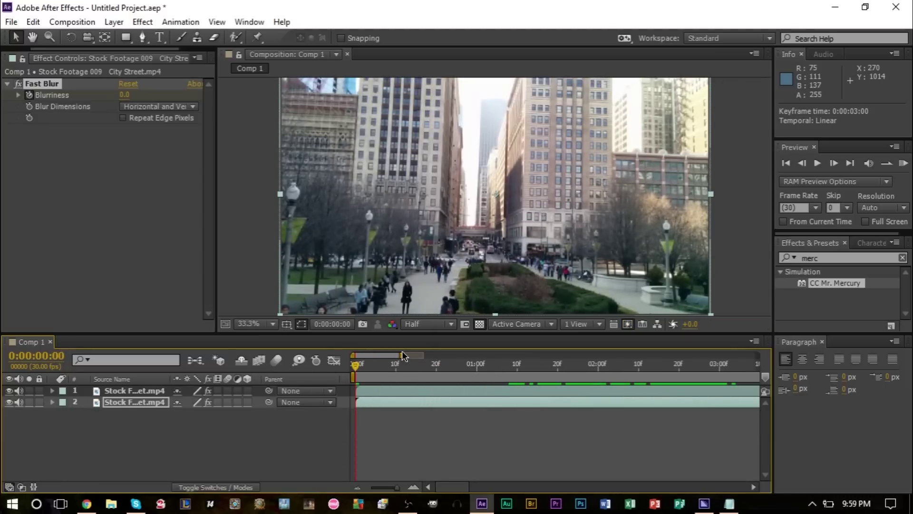
{"action": "left_click_drag", "start_coordinate": [401, 355], "coordinate": [442, 355]}
{"action": "key", "text": "space"}
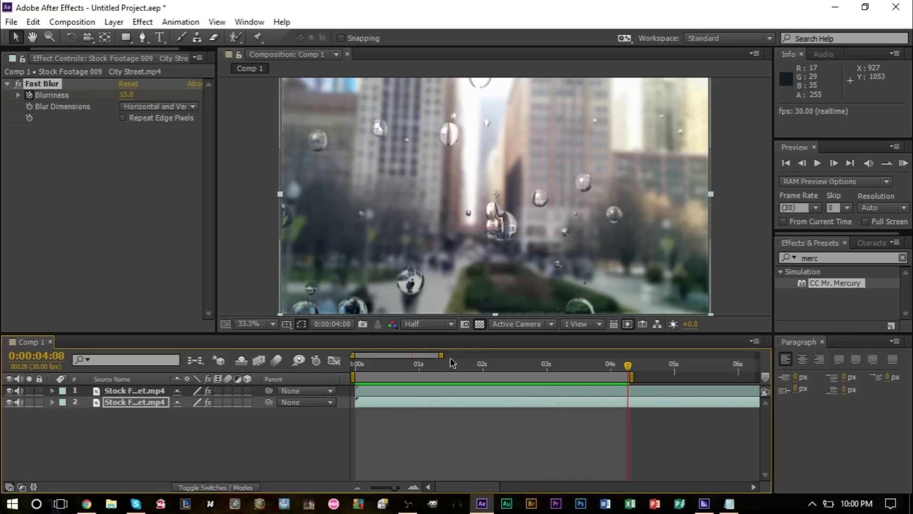
{"action": "left_click", "coordinate": [387, 367]}
{"action": "left_click_drag", "start_coordinate": [389, 371], "coordinate": [614, 374]}
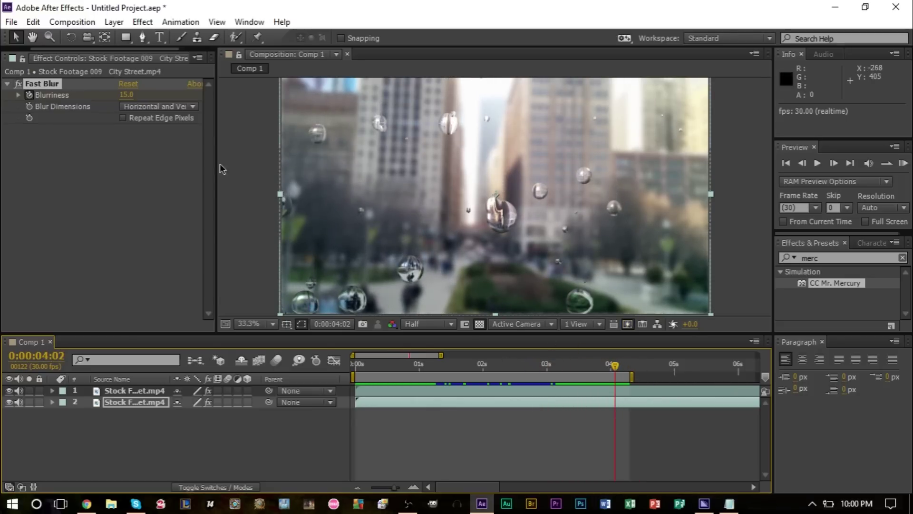
Step: Expand the top layer's CC Mr. Mercury and inspect its Light and Shading groups (Distant Light, height 65)
{"action": "left_click", "coordinate": [126, 390]}
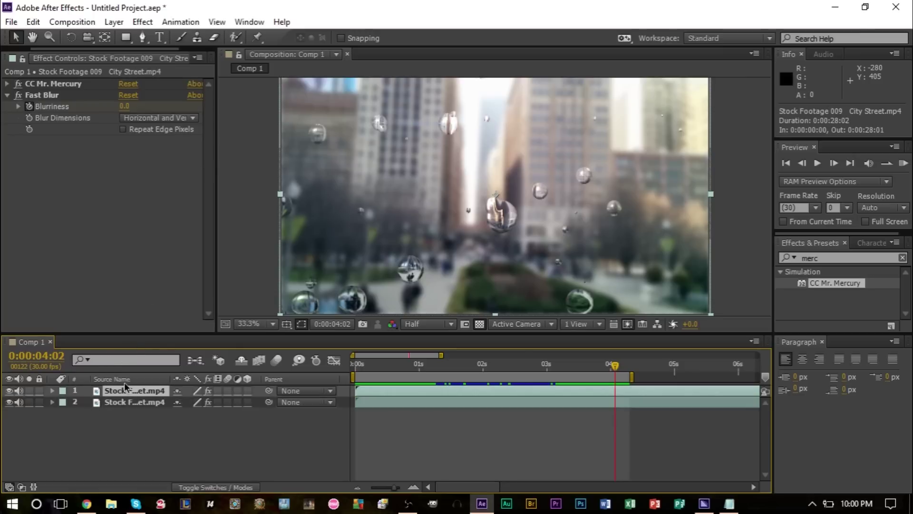
{"action": "left_click", "coordinate": [8, 84]}
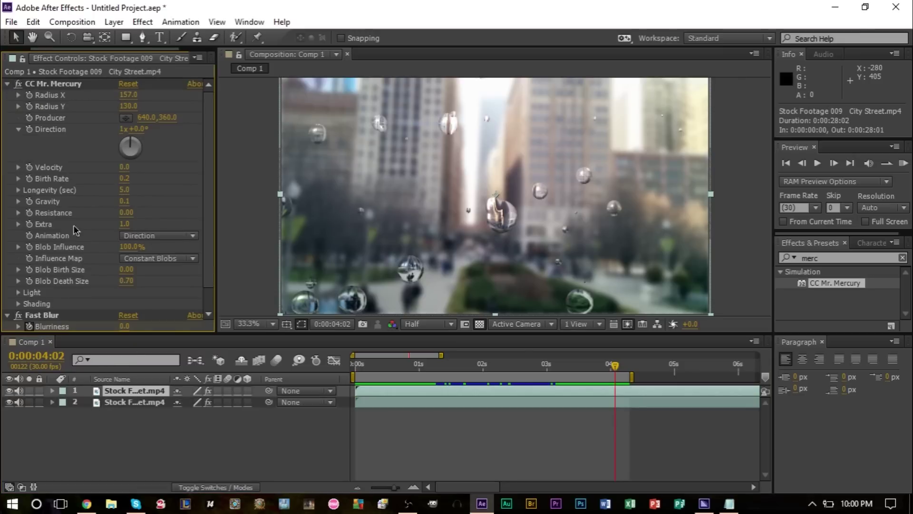
{"action": "scroll", "coordinate": [92, 248], "scroll_direction": "down", "scroll_amount": 1}
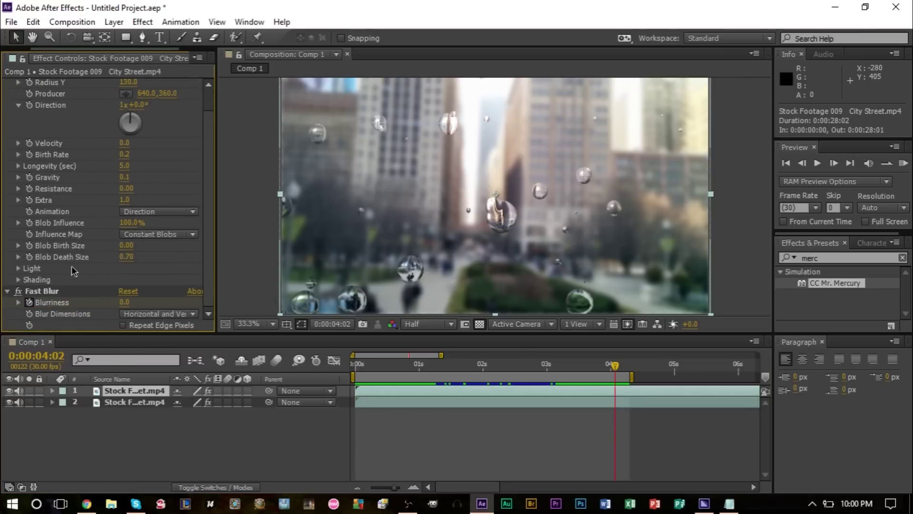
{"action": "left_click", "coordinate": [18, 268]}
{"action": "scroll", "coordinate": [13, 284], "scroll_direction": "down", "scroll_amount": 2}
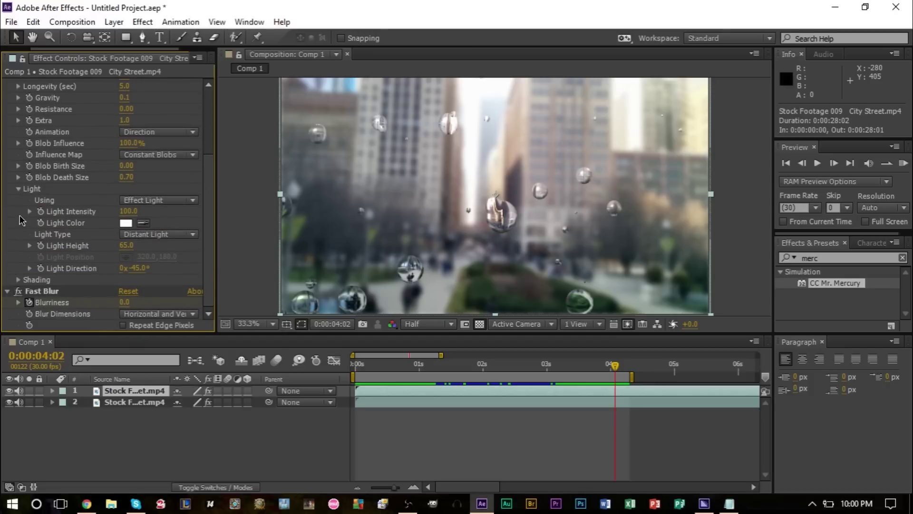
{"action": "left_click", "coordinate": [18, 281]}
{"action": "scroll", "coordinate": [21, 267], "scroll_direction": "down", "scroll_amount": 3}
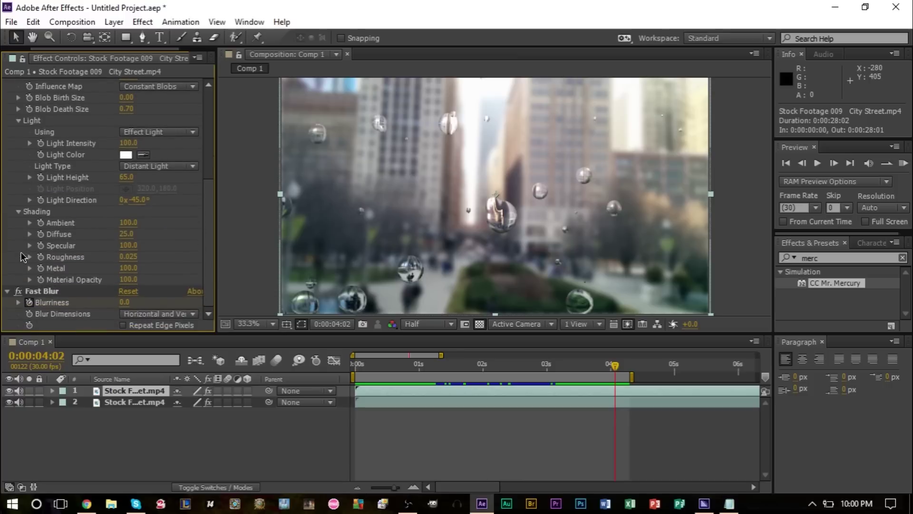
{"action": "left_click", "coordinate": [18, 212]}
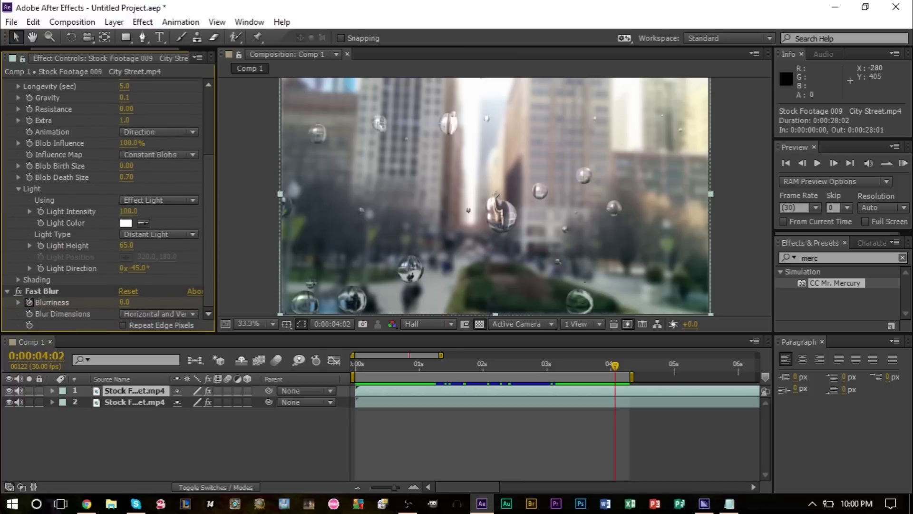
{"action": "left_click", "coordinate": [19, 189]}
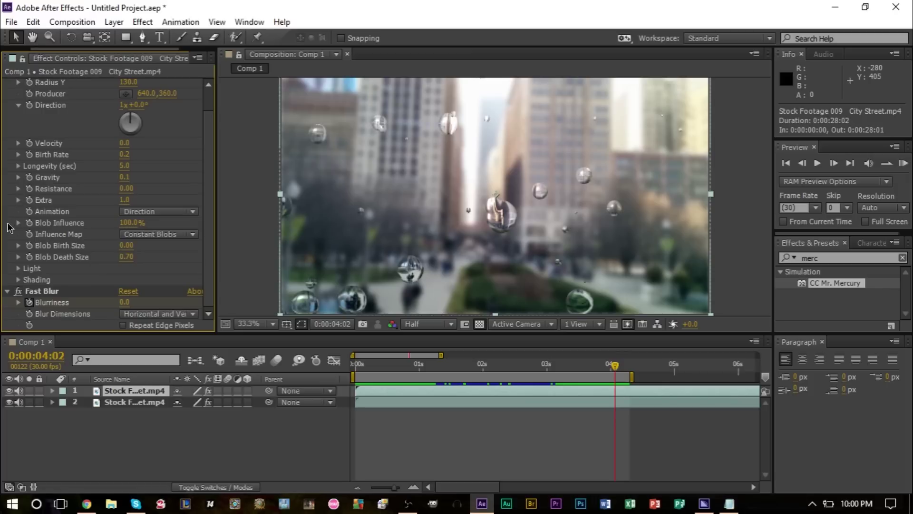
{"action": "scroll", "coordinate": [8, 228], "scroll_direction": "up", "scroll_amount": 1}
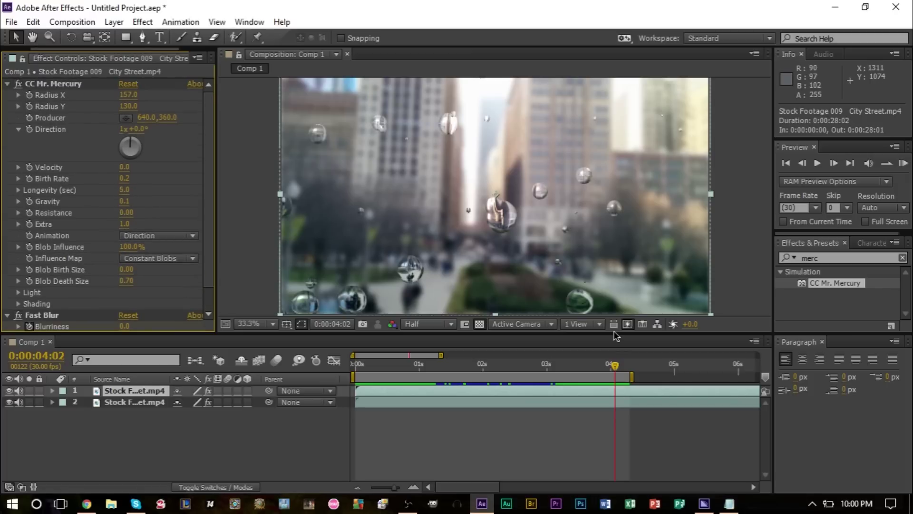
Step: Move the current-time indicator back to 0:00:00:00, showing the sharp street without raindrops
{"action": "left_click", "coordinate": [358, 370]}
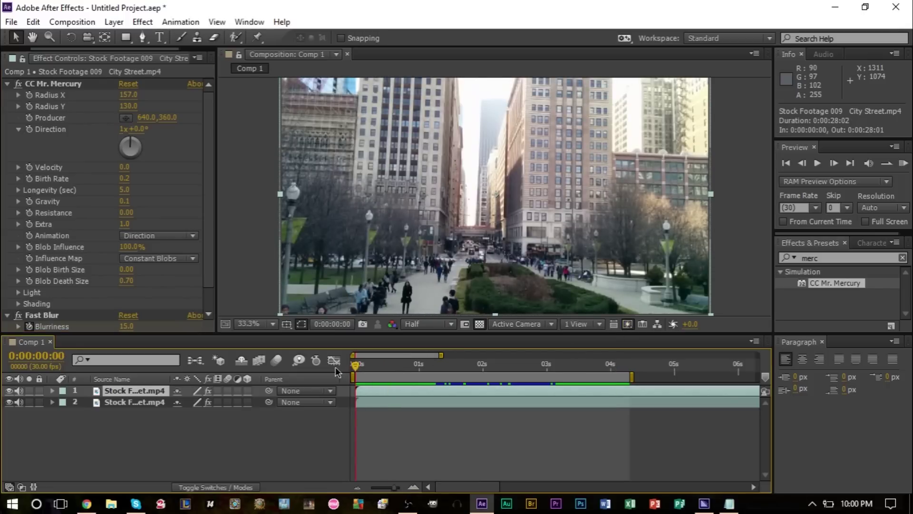